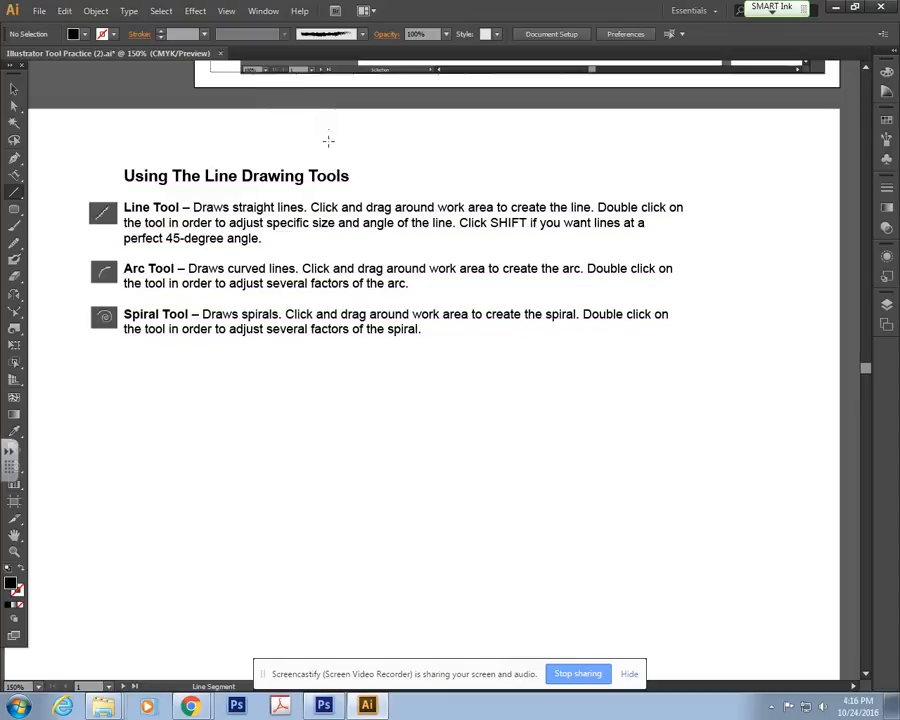
# Draw a slightly slanted trial line about 5.6 in long in the empty area below the text and delete it
pyautogui.moveTo(143, 498); pyautogui.dragTo(566, 480)
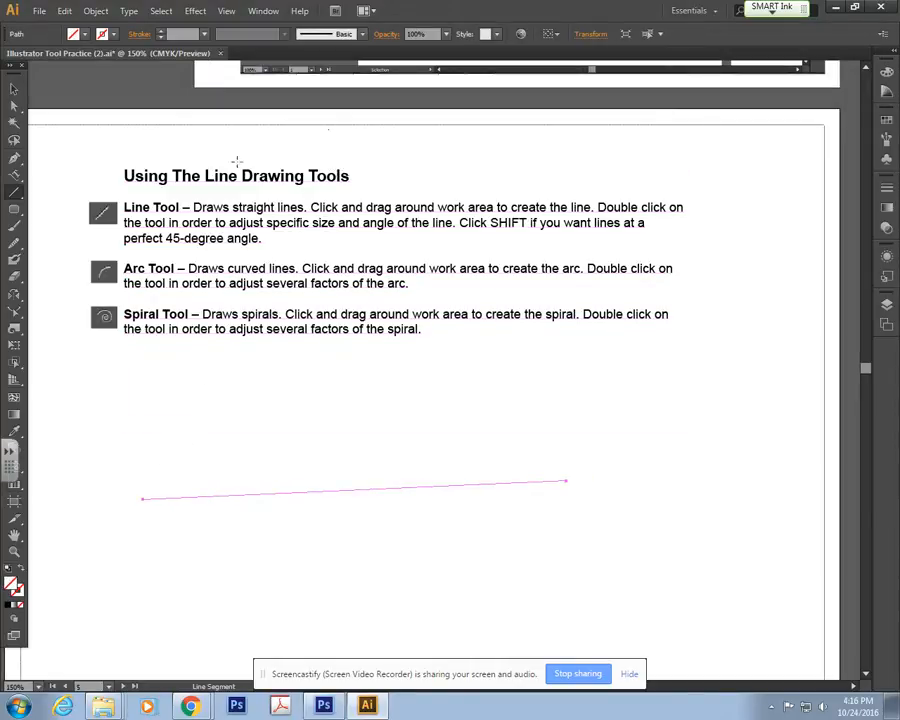
pyautogui.press('Delete')
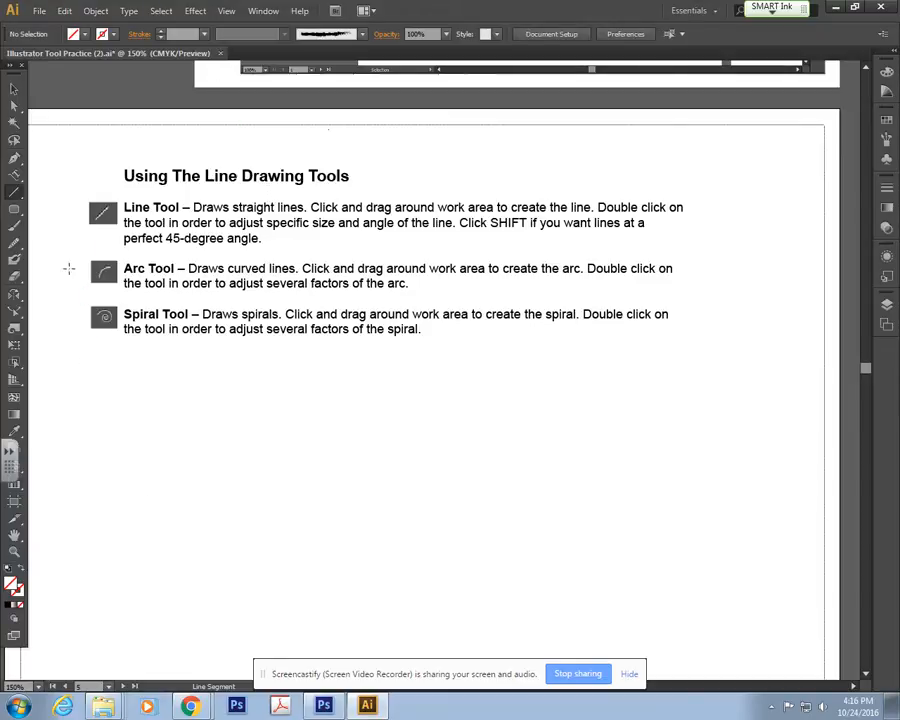
# Create a line 8 in long at an angle of 0° in the empty area below the text
pyautogui.click(183, 482)
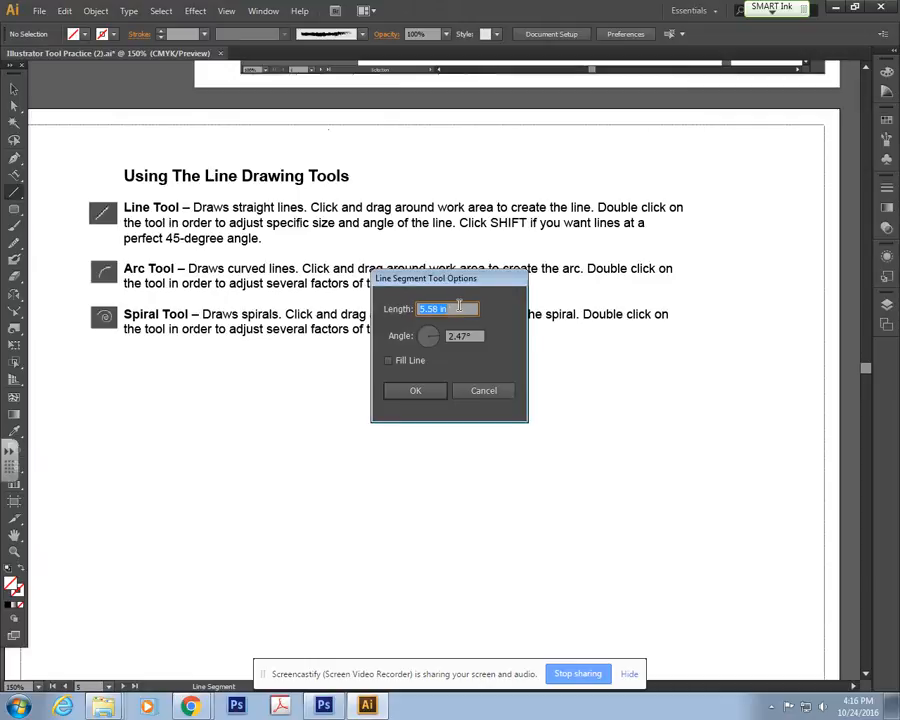
pyautogui.write('8')
pyautogui.press('Tab')
pyautogui.write('0')
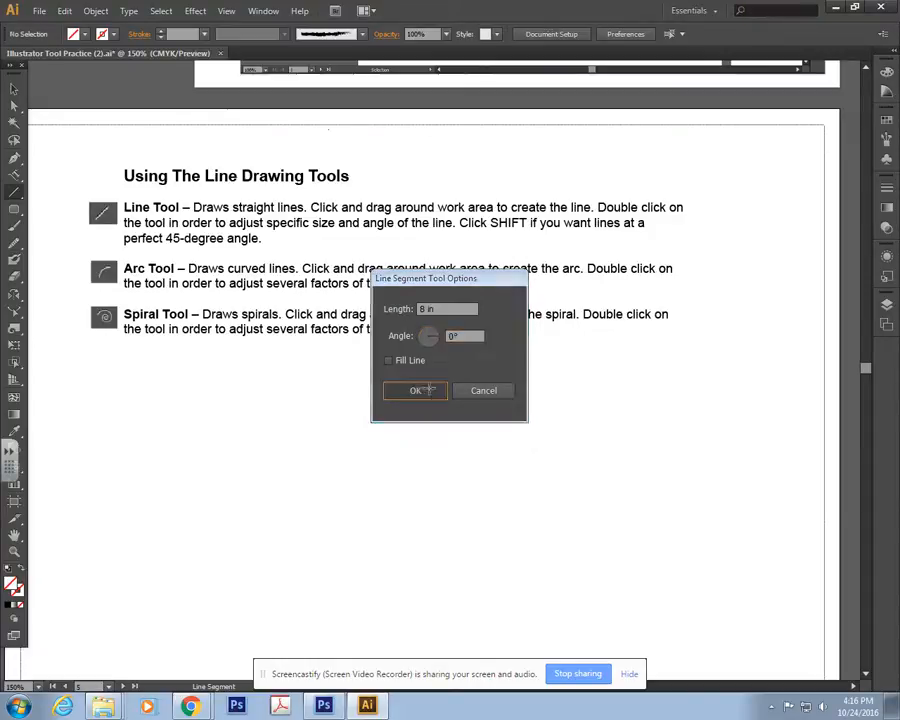
pyautogui.click(431, 393)
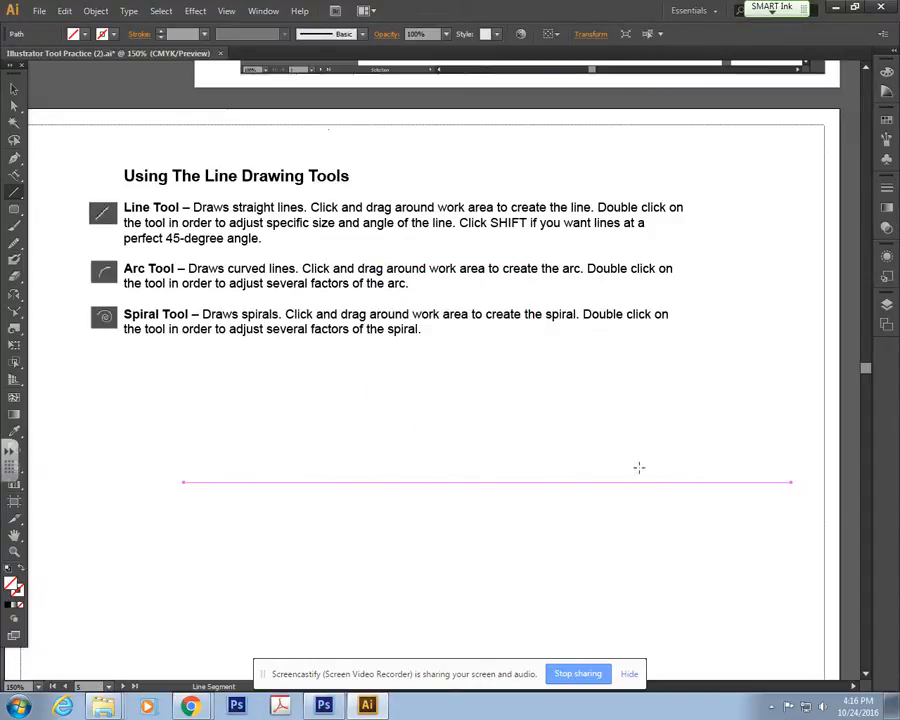
# Give the line an orange-brown stroke colour and a stroke weight of 10 pt
pyautogui.click(114, 36)
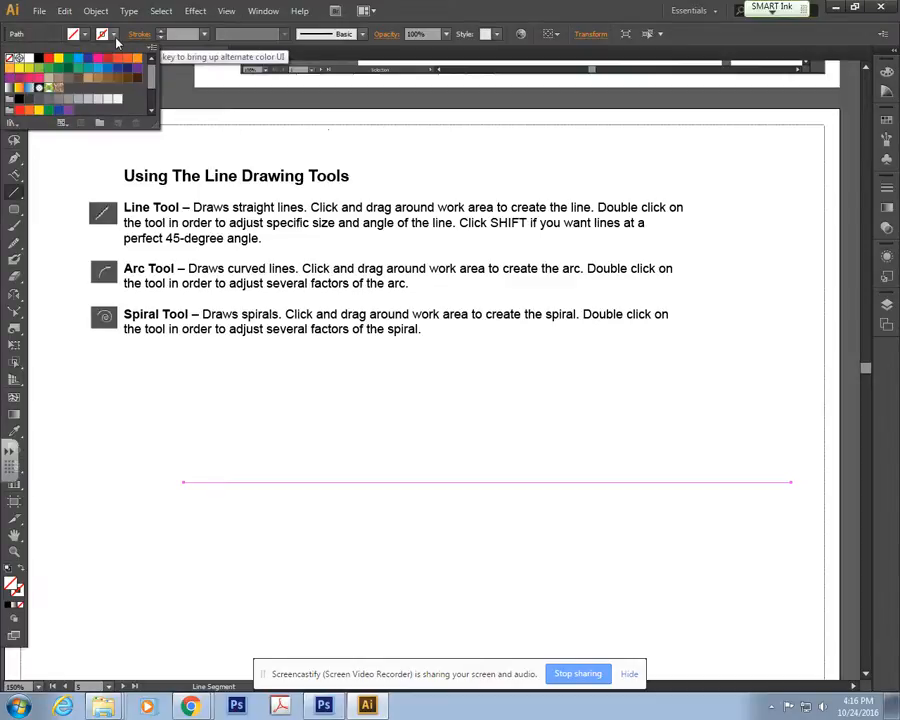
pyautogui.click(153, 112)
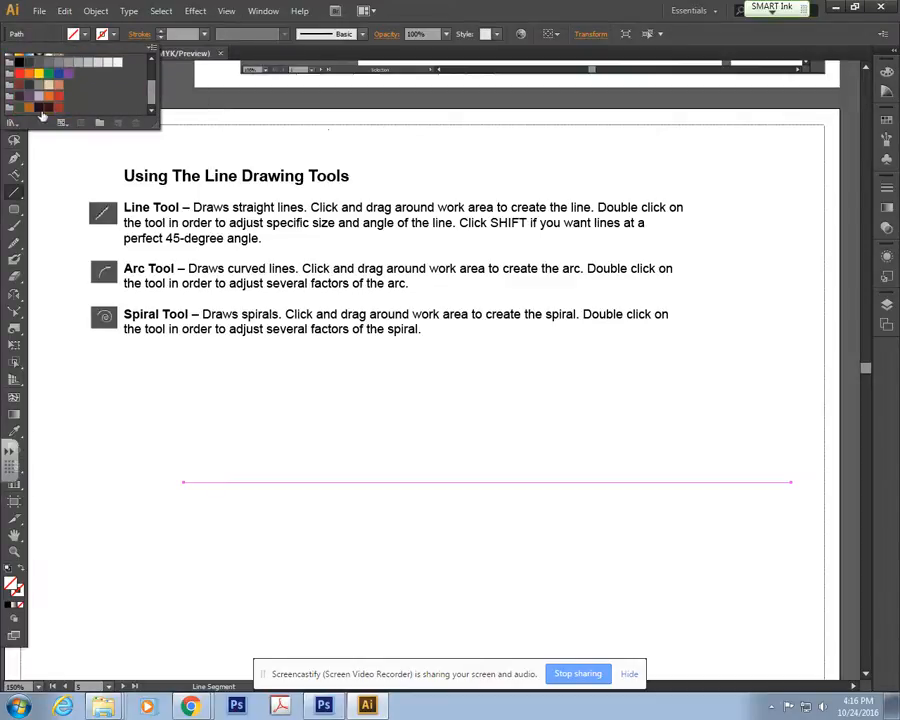
pyautogui.click(29, 109)
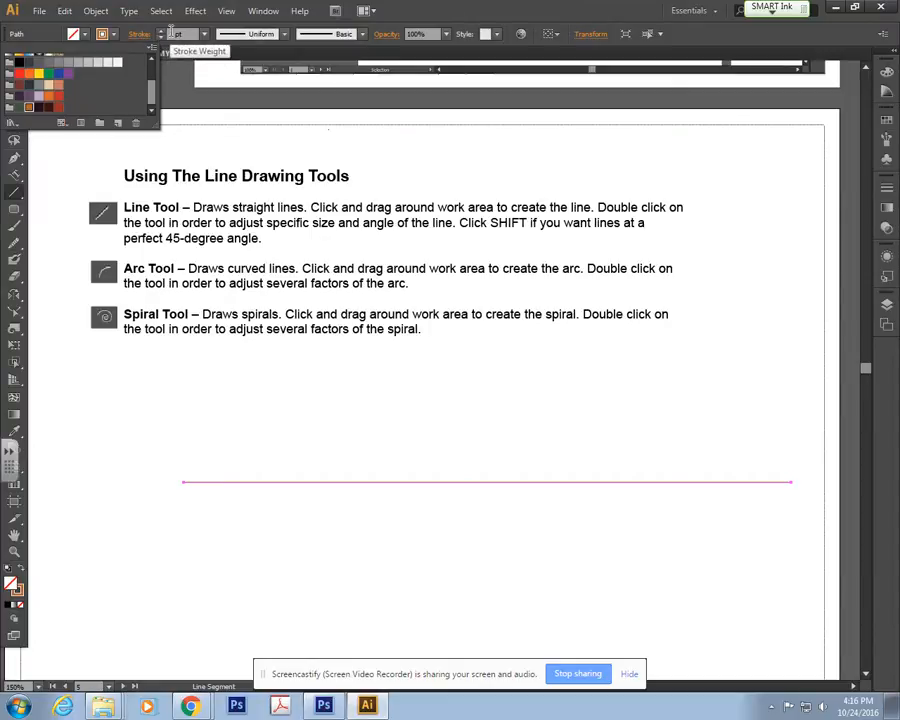
pyautogui.click(162, 32)
pyautogui.click(162, 32)
pyautogui.click(162, 32)
pyautogui.click(162, 32)
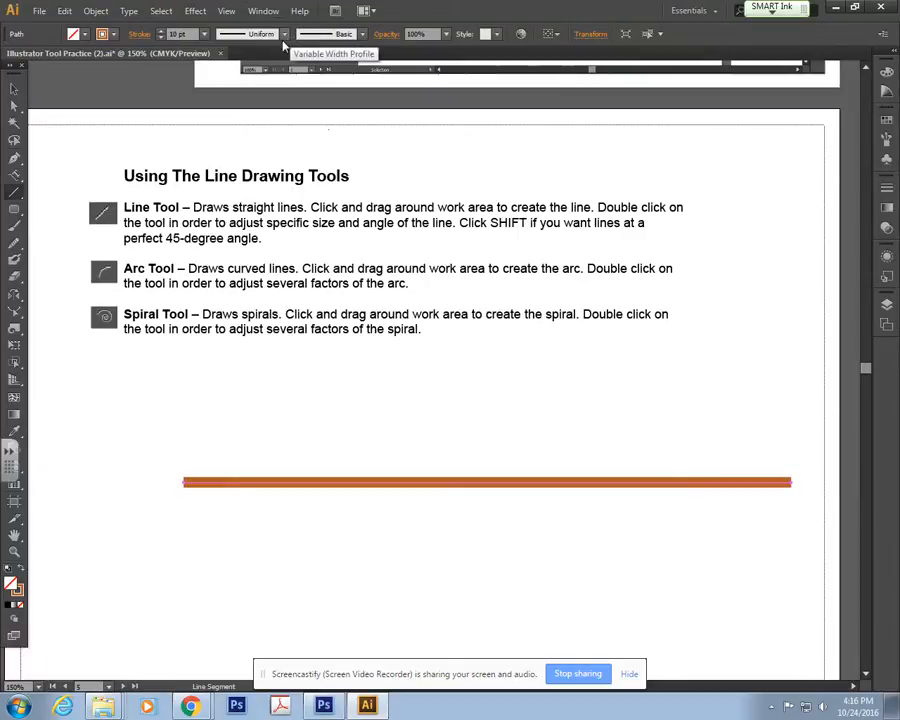
# Try the double-bulge variable width profile on the line and restore the Uniform profile
pyautogui.press('v')
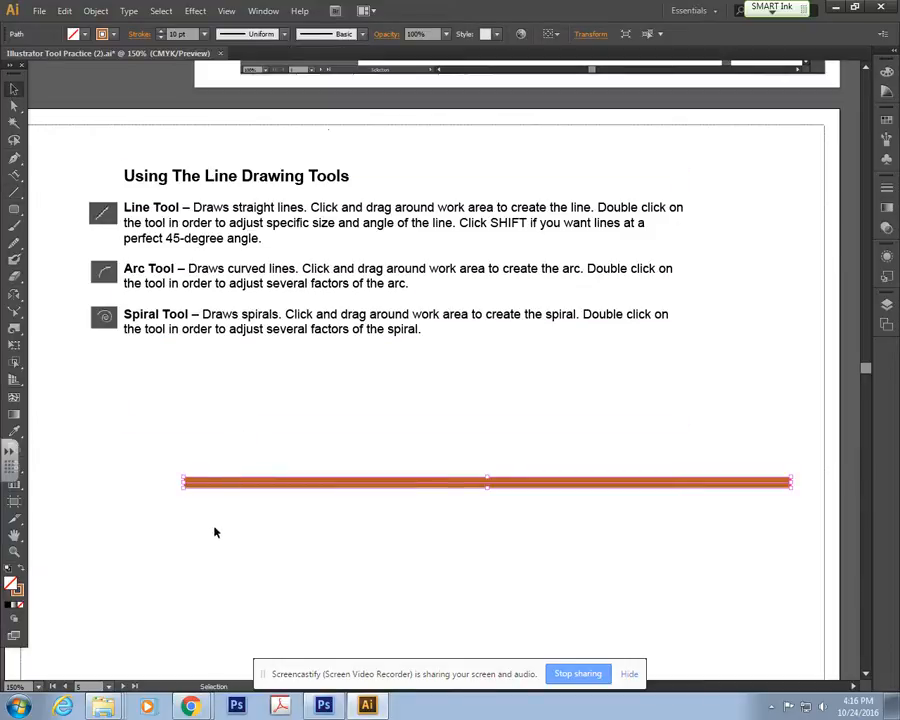
pyautogui.scroll(3, 216, 531)
pyautogui.click(168, 334)
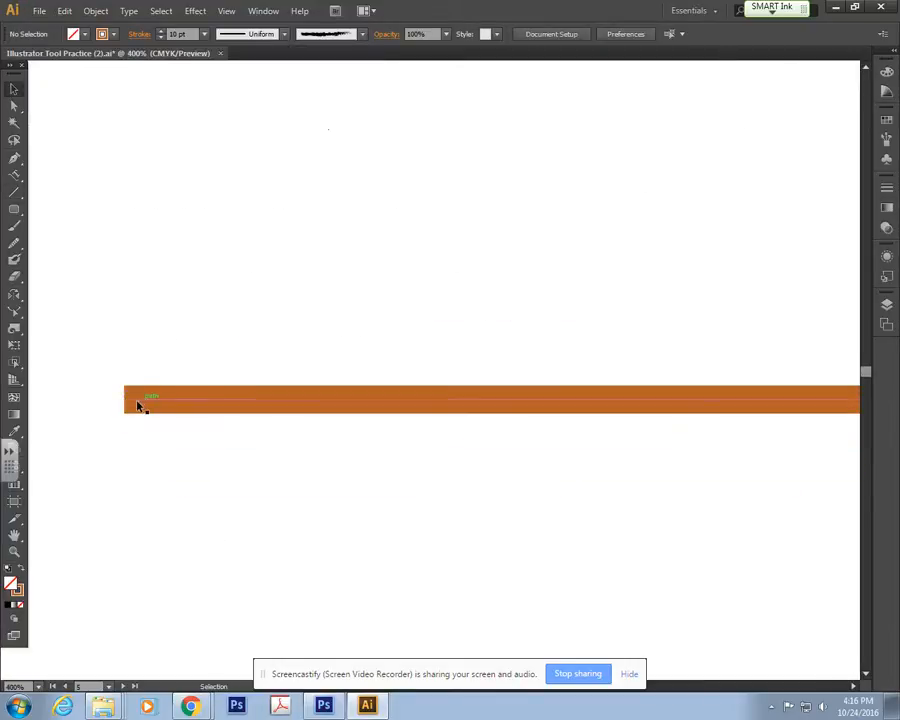
pyautogui.click(345, 403)
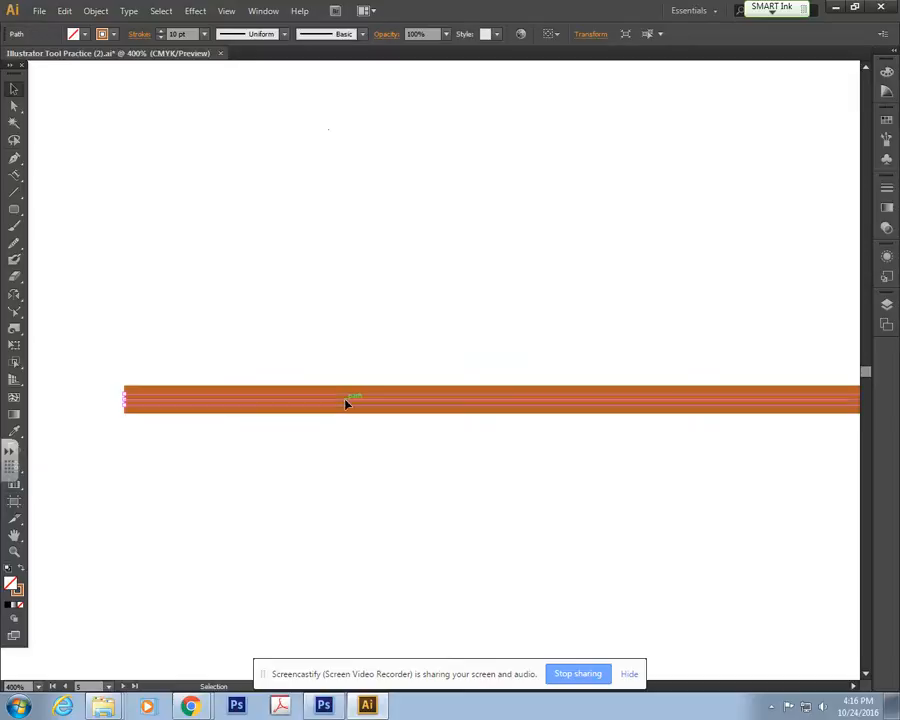
pyautogui.click(285, 36)
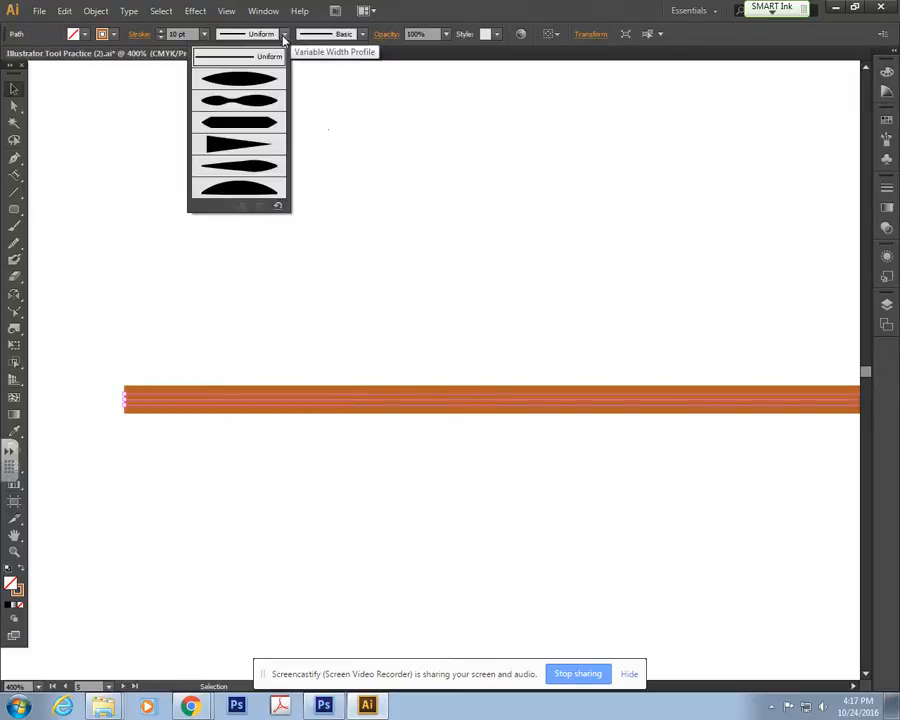
pyautogui.click(262, 82)
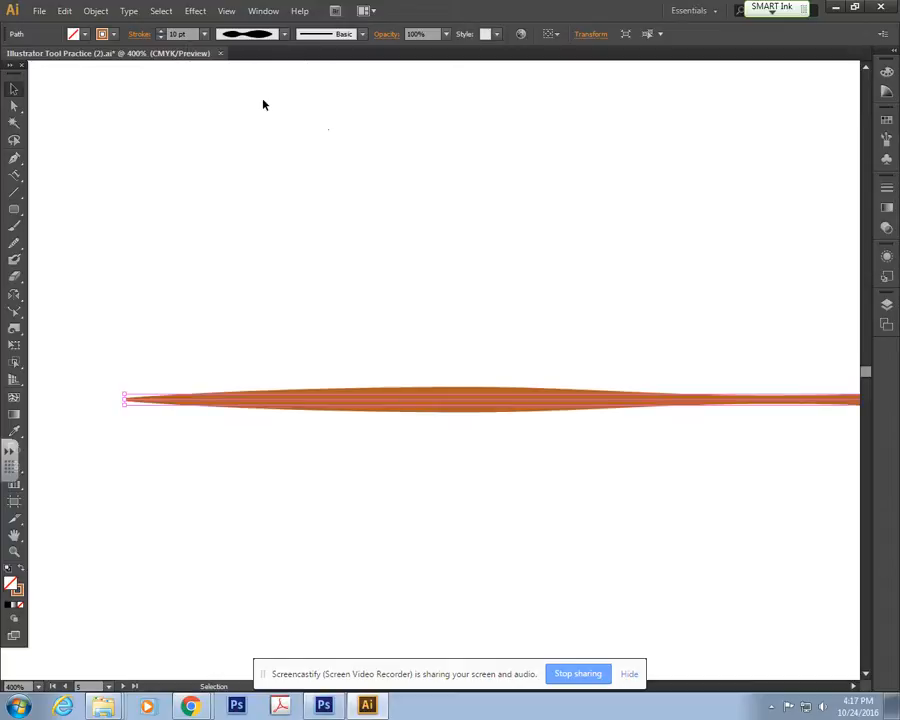
pyautogui.scroll(-3, 346, 362)
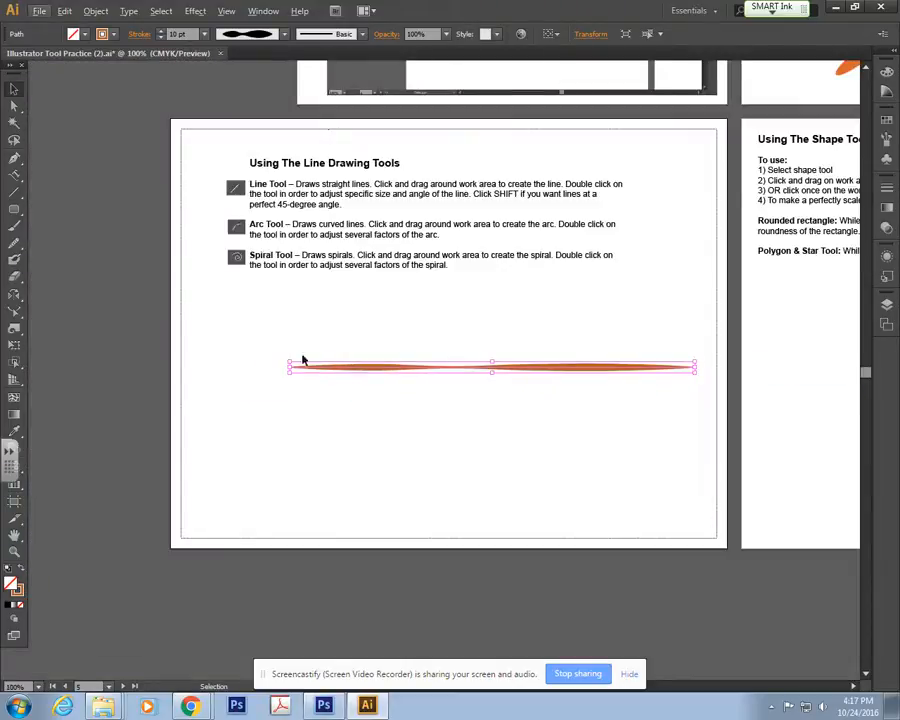
pyautogui.scroll(1, 380, 390)
pyautogui.scroll(2, 406, 402)
pyautogui.scroll(1, 406, 406)
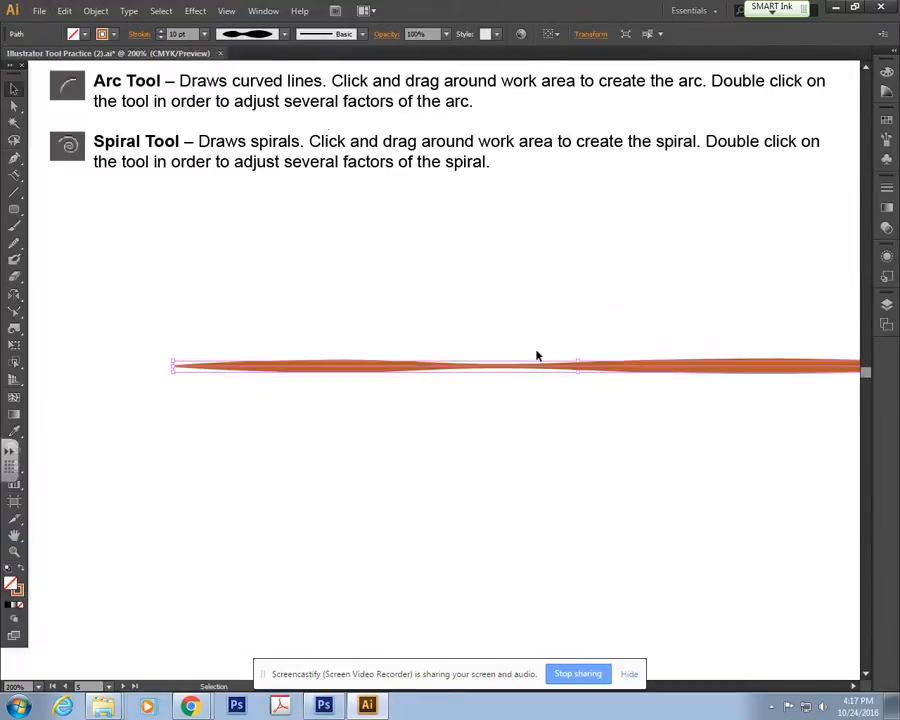
pyautogui.click(284, 34)
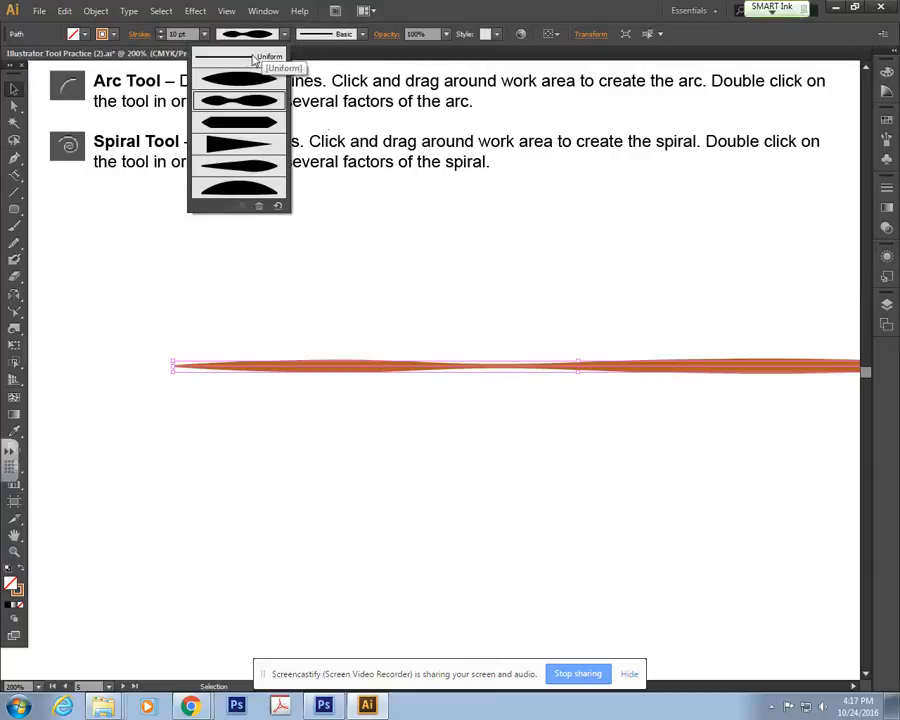
pyautogui.click(255, 60)
# Set the line's stroke cap to the rounded style
pyautogui.click(363, 34)
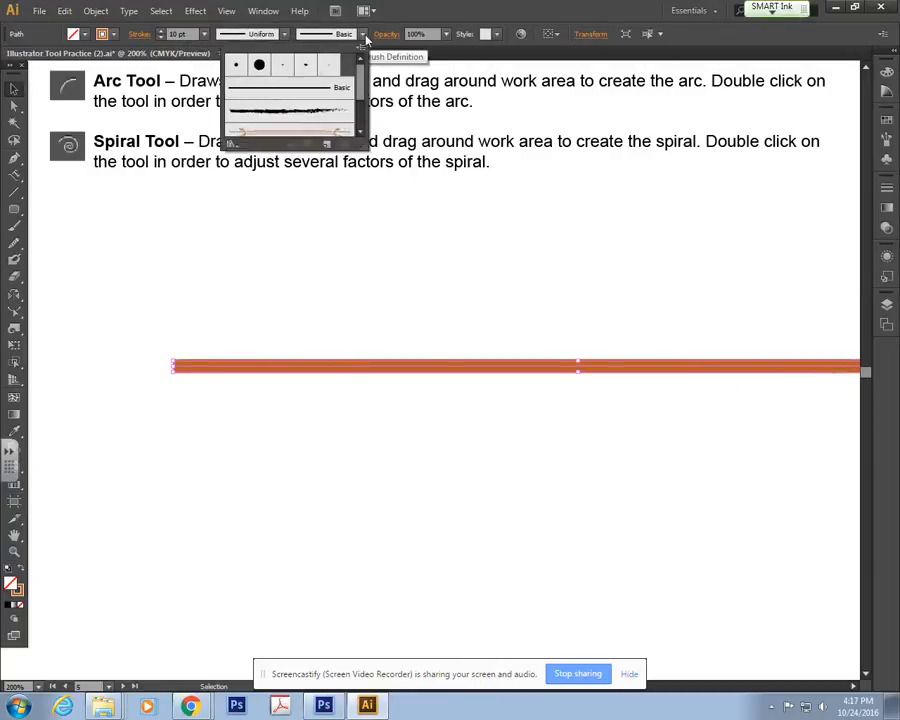
pyautogui.click(136, 40)
pyautogui.click(140, 40)
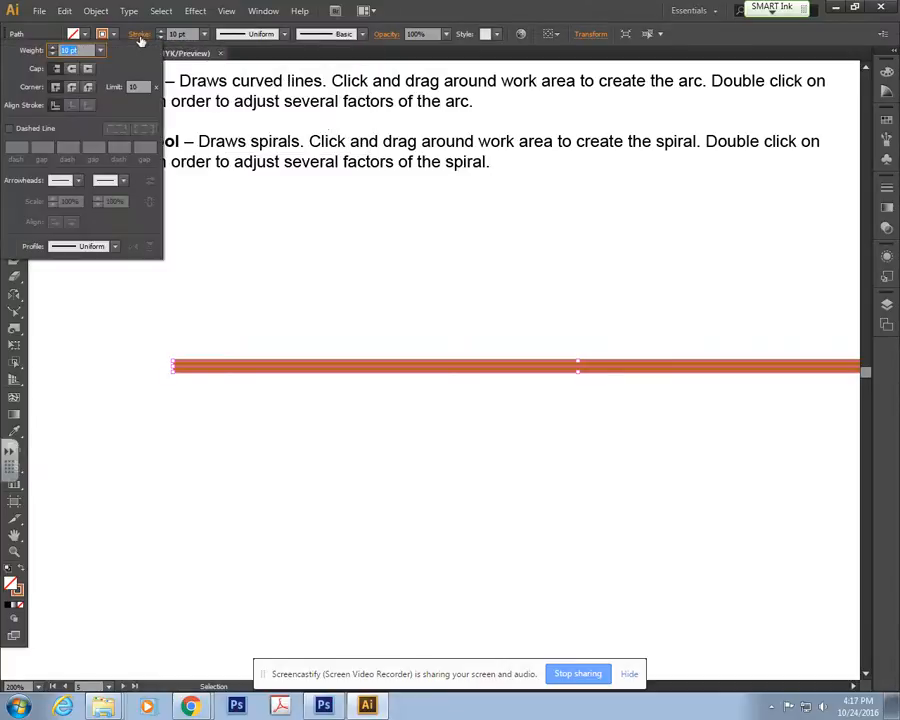
pyautogui.click(71, 68)
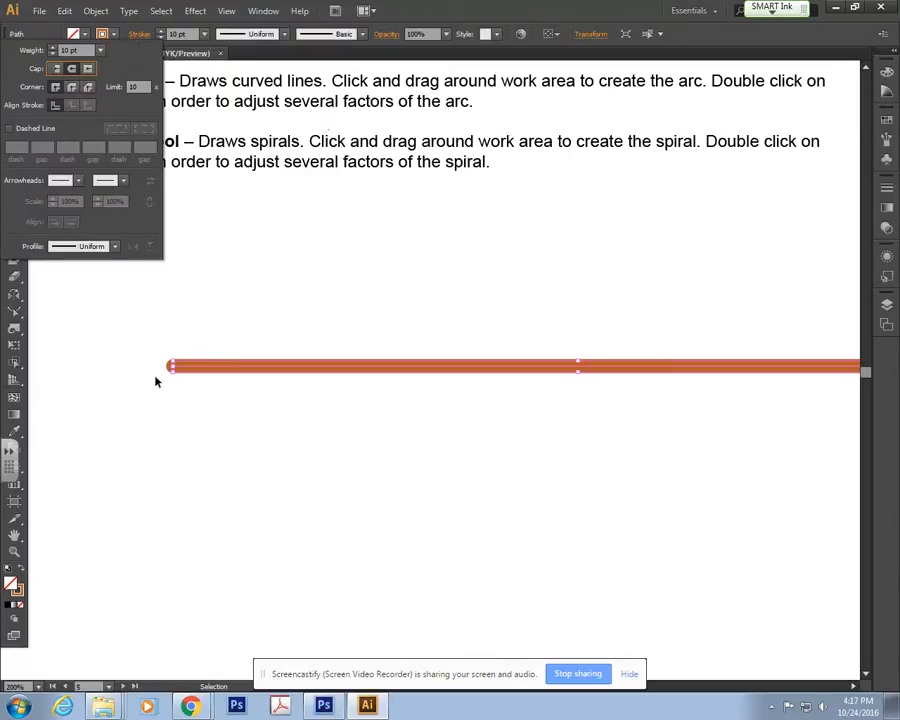
# Try the tapered triangular width profile on the round-capped line and return it to Uniform
pyautogui.click(115, 246)
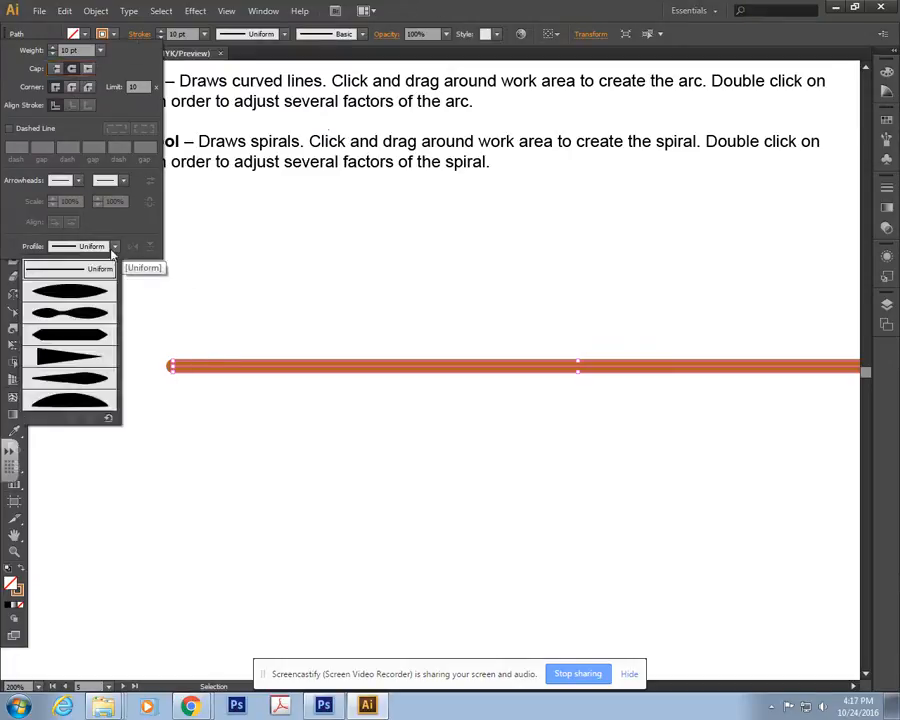
pyautogui.click(82, 352)
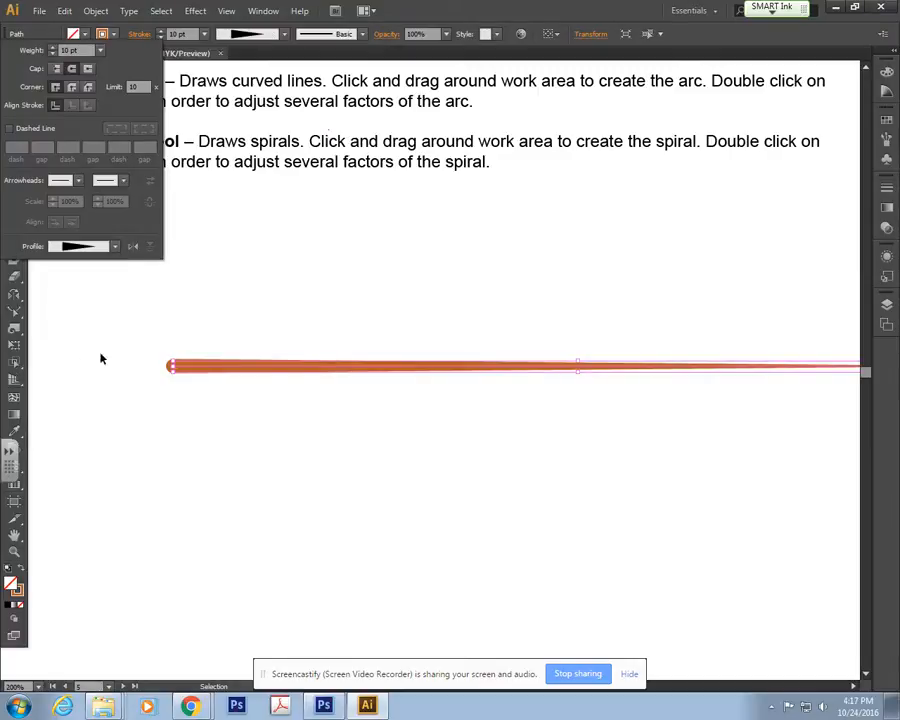
pyautogui.press('space')
pyautogui.moveTo(741, 418)
pyautogui.mouseDown()
pyautogui.moveTo(653, 438)
pyautogui.moveTo(635, 425)
pyautogui.moveTo(578, 430)
pyautogui.moveTo(739, 410)
pyautogui.mouseUp()
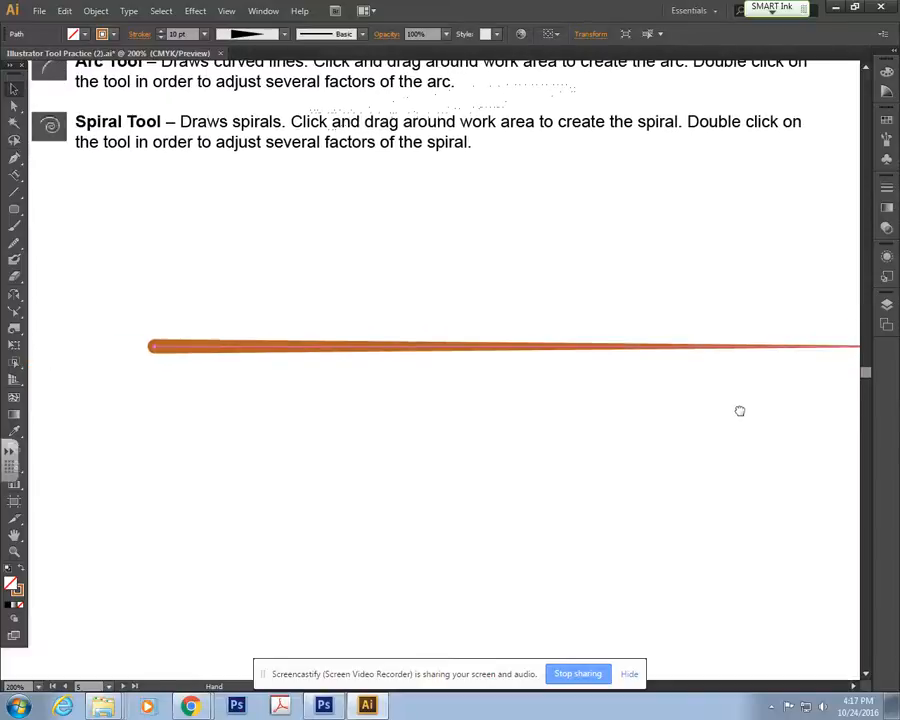
pyautogui.moveTo(240, 358); pyautogui.dragTo(309, 357)
pyautogui.click(139, 35)
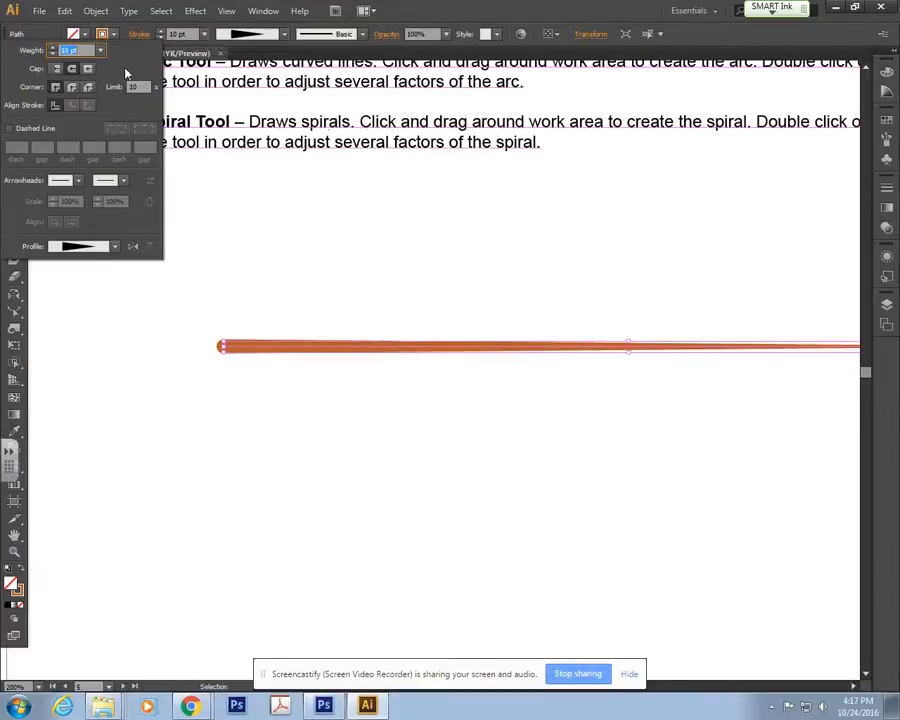
pyautogui.click(113, 247)
pyautogui.click(88, 268)
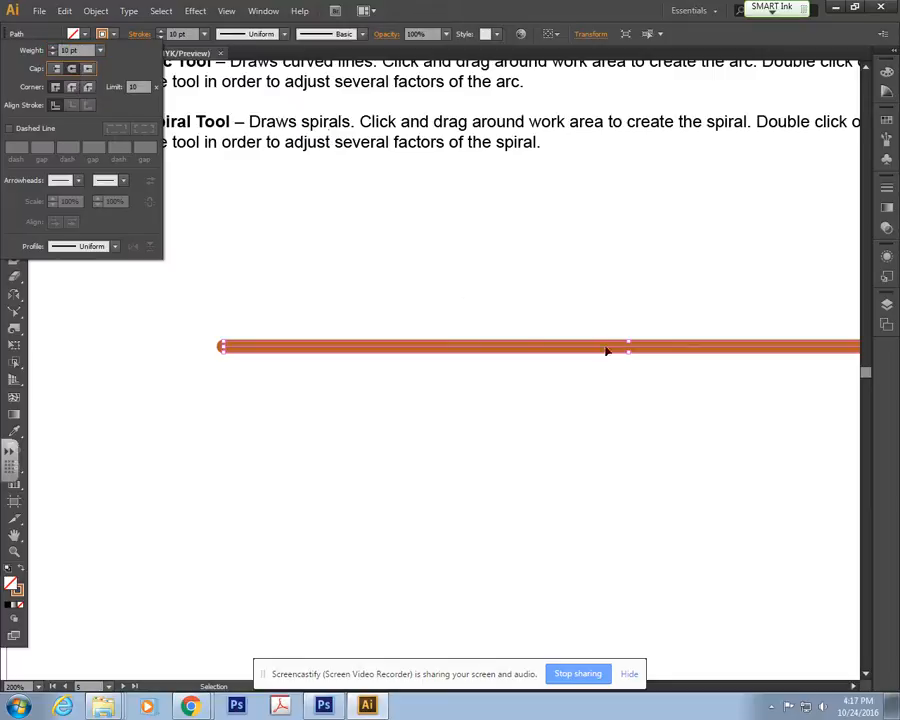
# Move the finished line up to just below the Spiral Tool description
pyautogui.click(595, 318)
pyautogui.click(504, 406)
pyautogui.moveTo(624, 280); pyautogui.dragTo(405, 306)
pyautogui.hotkey('ctrl', '-')
pyautogui.hotkey('ctrl', '-')
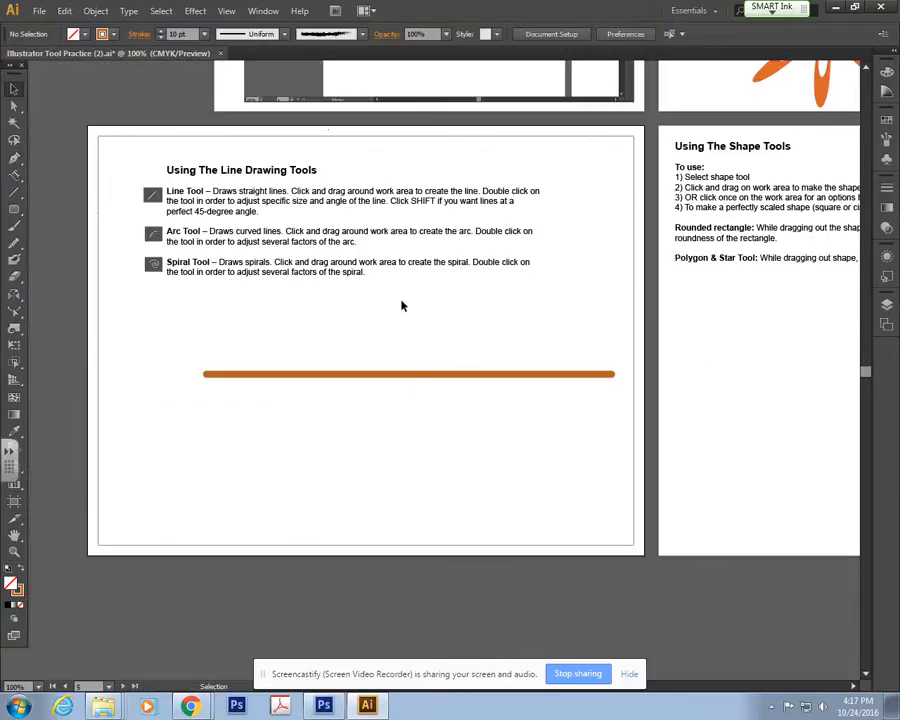
pyautogui.moveTo(401, 377); pyautogui.dragTo(357, 311)
pyautogui.click(348, 302)
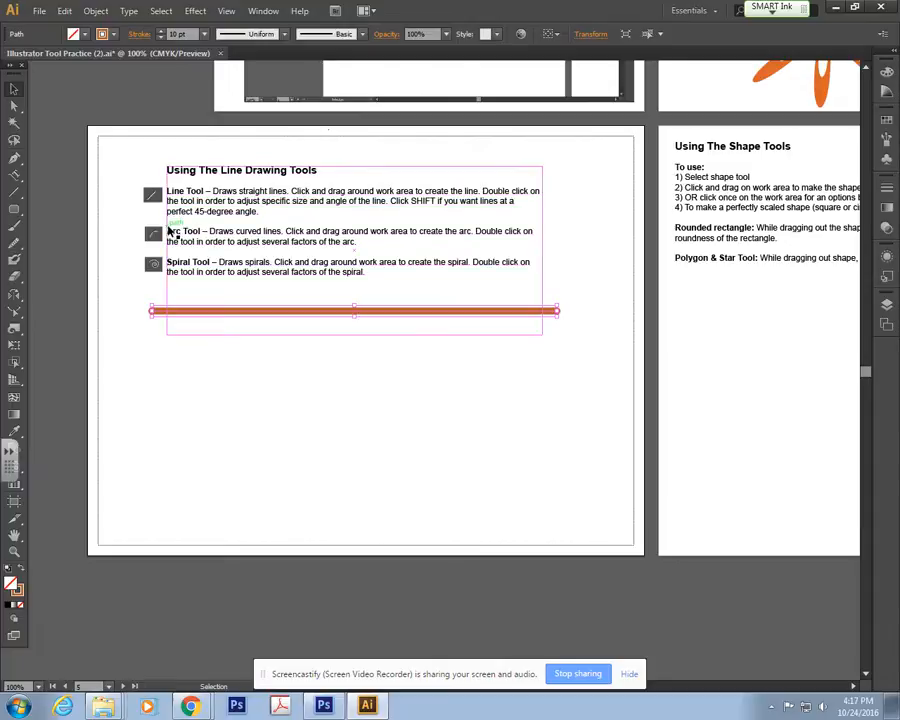
# Draw two trial arcs of different sizes below the line with the Arc tool and undo both
pyautogui.click(16, 194)
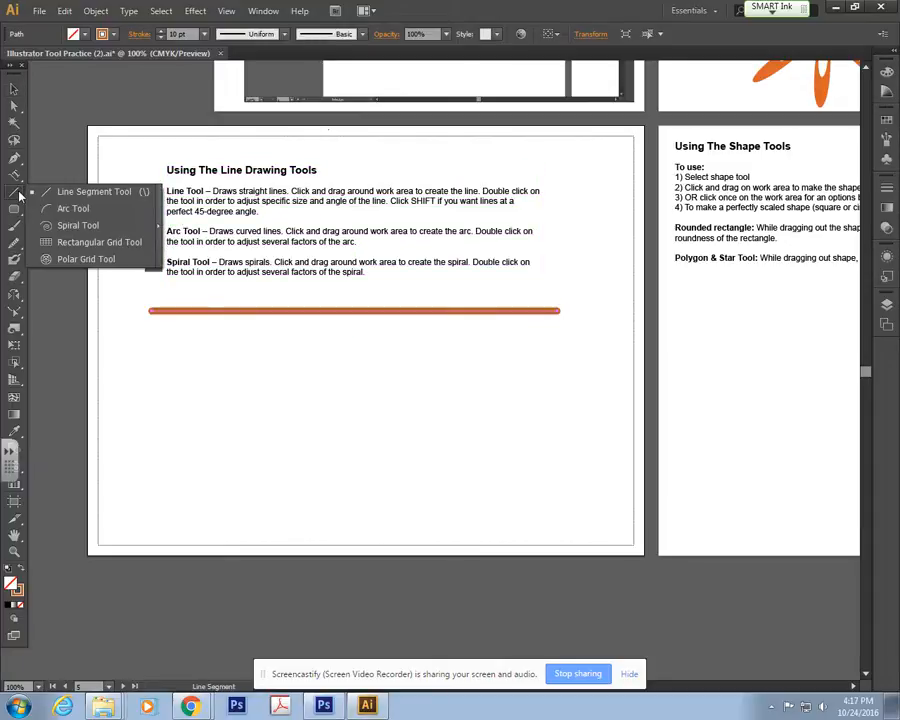
pyautogui.click(73, 209)
pyautogui.moveTo(295, 361)
pyautogui.mouseDown()
pyautogui.moveTo(384, 432)
pyautogui.moveTo(394, 459)
pyautogui.mouseUp()
pyautogui.moveTo(500, 378)
pyautogui.mouseDown()
pyautogui.moveTo(476, 412)
pyautogui.moveTo(475, 434)
pyautogui.mouseUp()
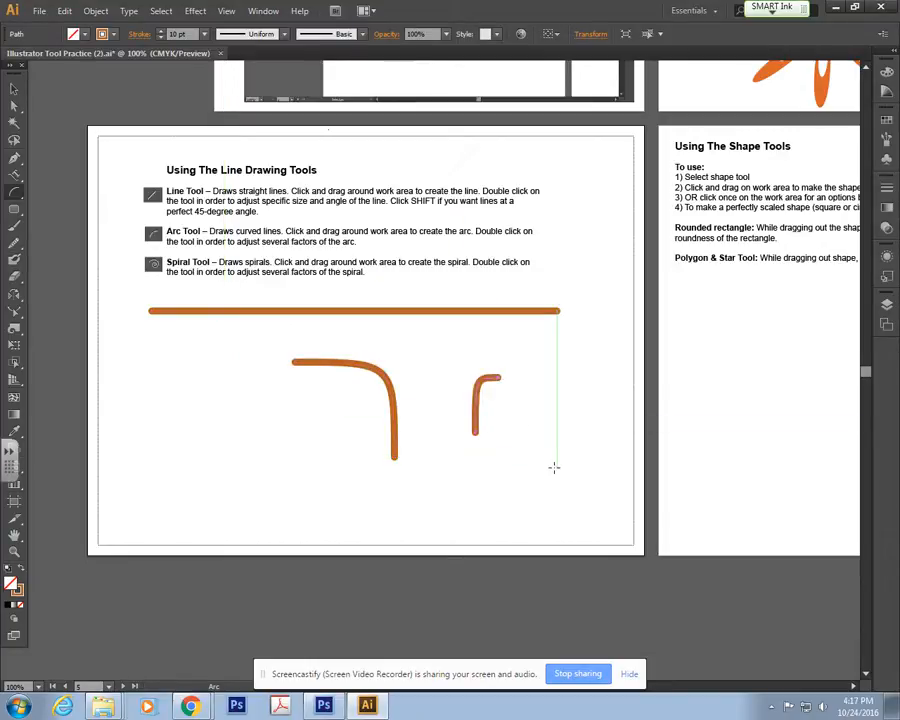
pyautogui.hotkey('ctrl', 'z')
pyautogui.hotkey('ctrl', 'z')
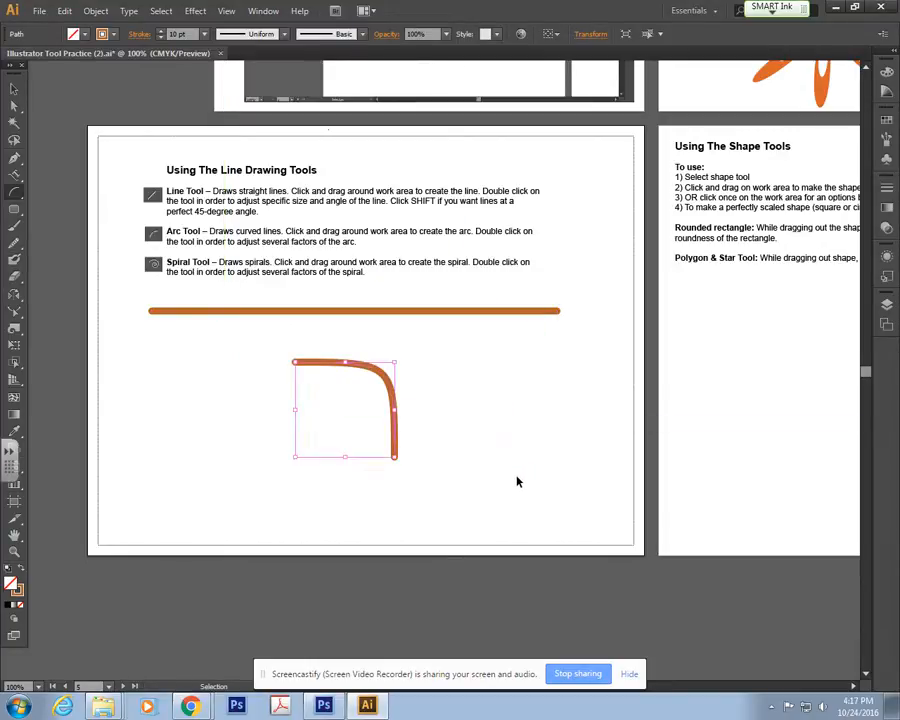
pyautogui.hotkey('ctrl', 'z')
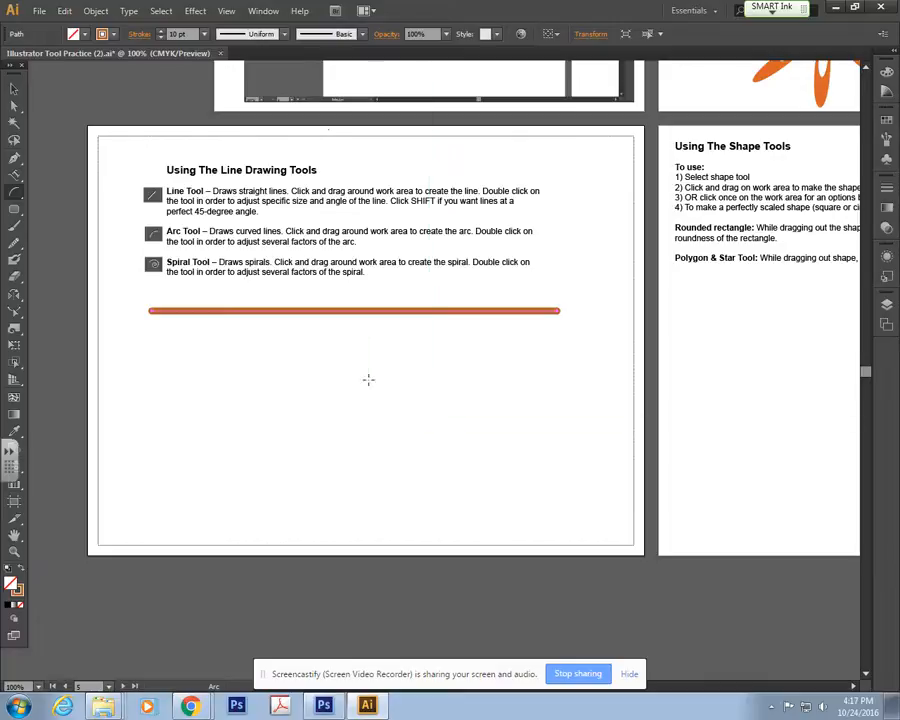
# Set the Arc tool's type to Closed in its options, leaving Fill Arc off
pyautogui.doubleClick(15, 195)
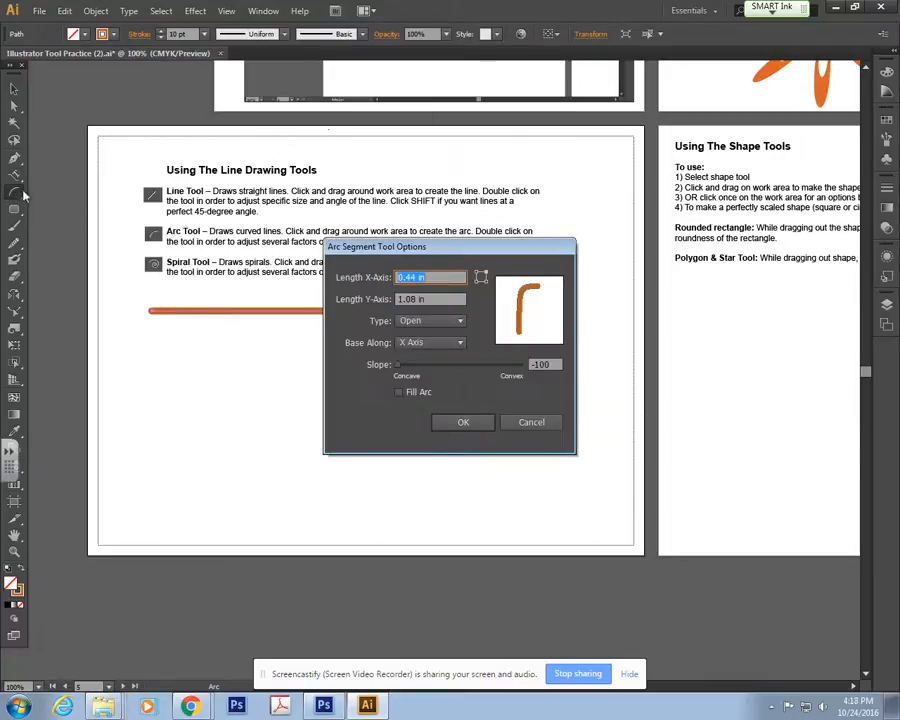
pyautogui.click(460, 322)
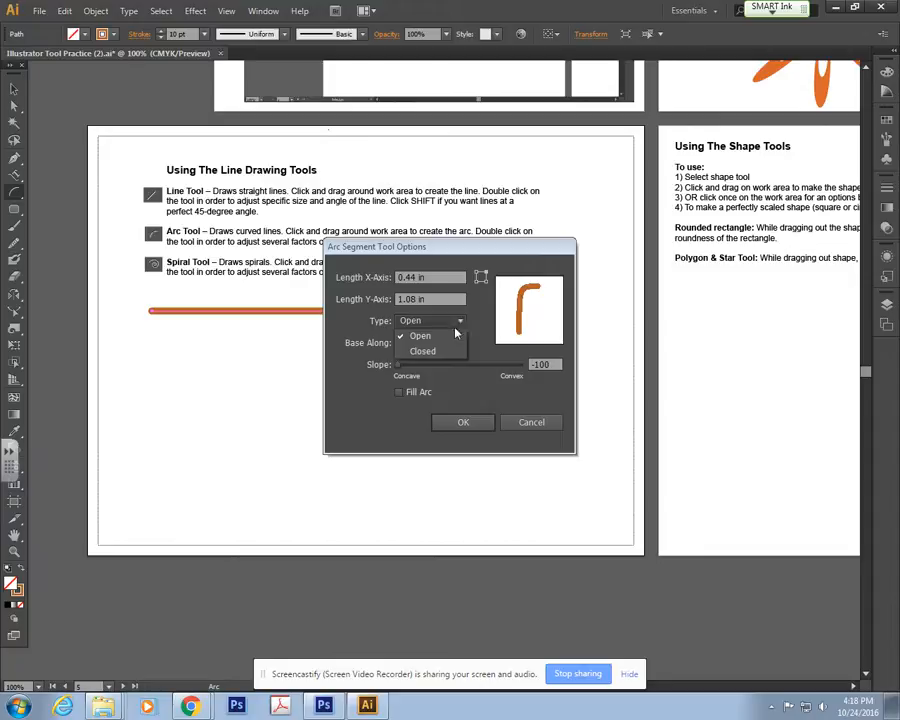
pyautogui.click(451, 350)
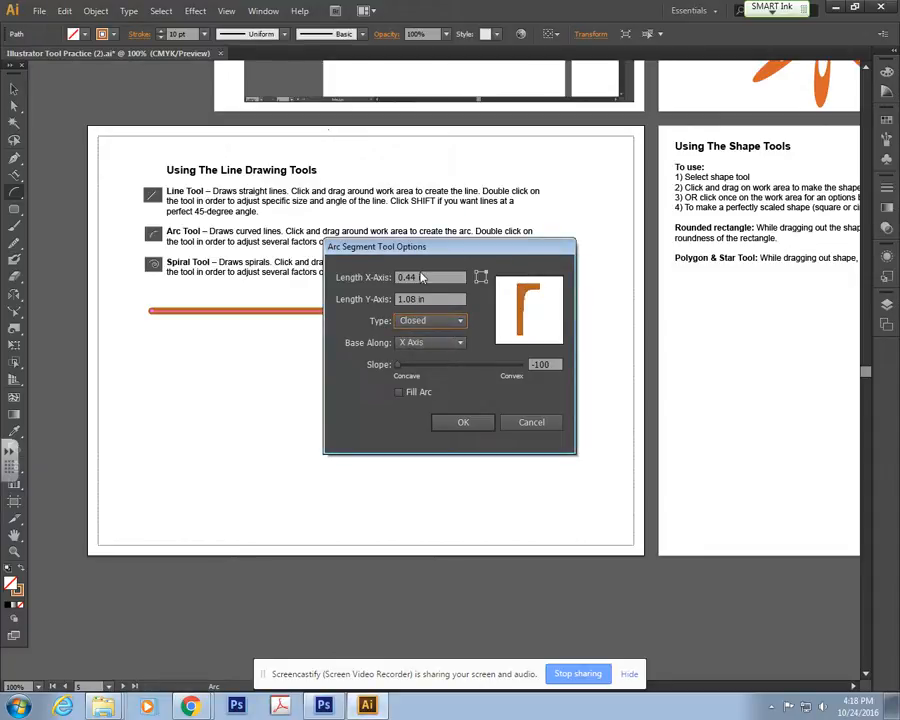
pyautogui.moveTo(398, 366)
pyautogui.mouseDown()
pyautogui.moveTo(491, 372)
pyautogui.moveTo(430, 374)
pyautogui.moveTo(524, 368)
pyautogui.moveTo(396, 368)
pyautogui.mouseUp()
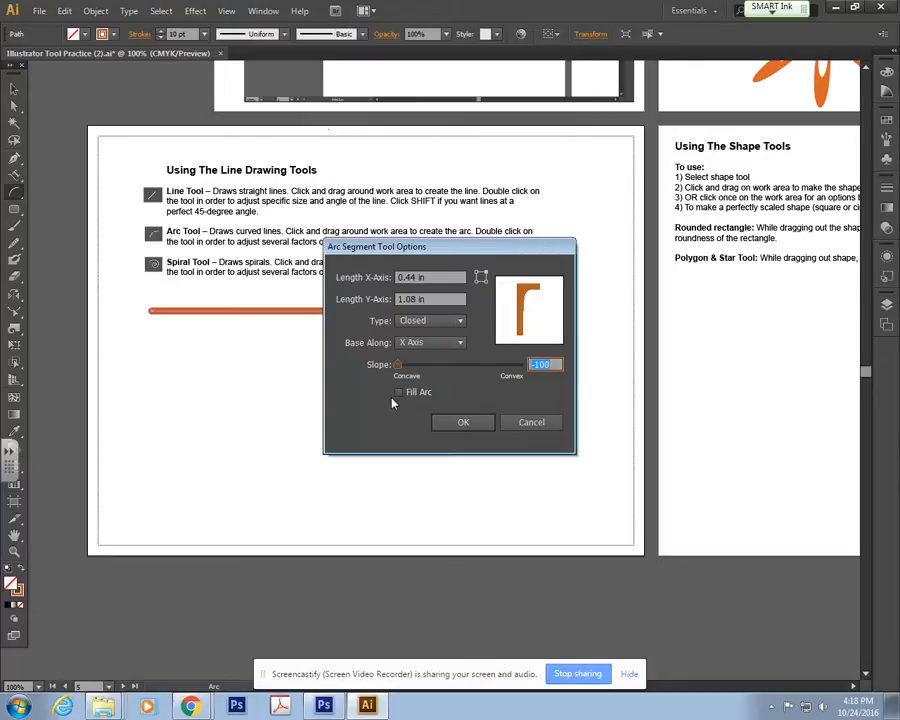
pyautogui.click(399, 394)
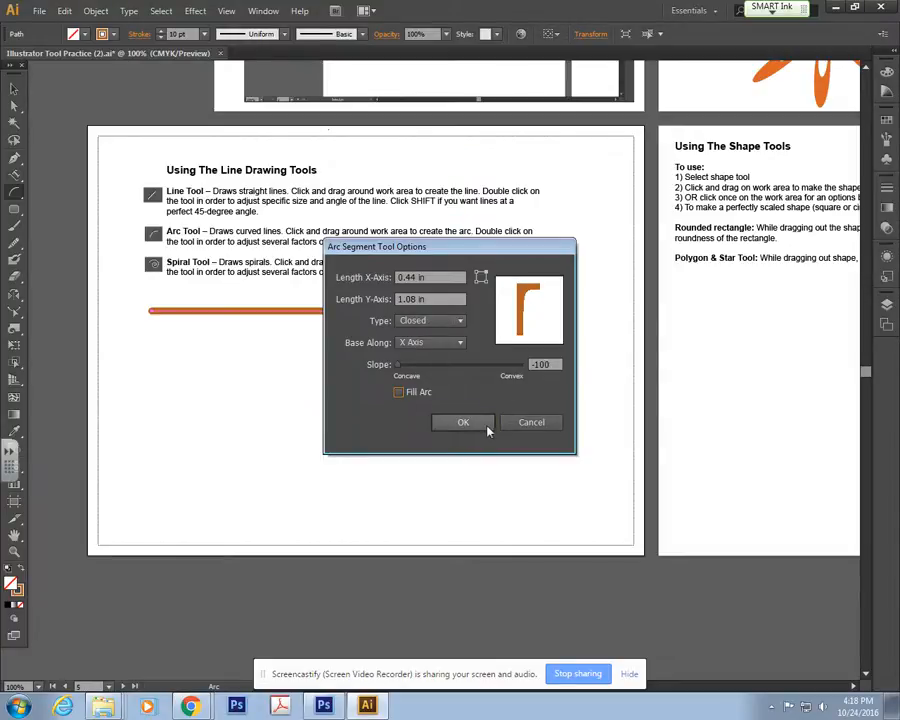
pyautogui.press('Escape')
# Draw a large closed arc with the orange stroke and move it into the practice page's upper-right corner
pyautogui.moveTo(98, 147); pyautogui.dragTo(220, 320)
pyautogui.press('v')
pyautogui.moveTo(175, 149); pyautogui.dragTo(601, 127)
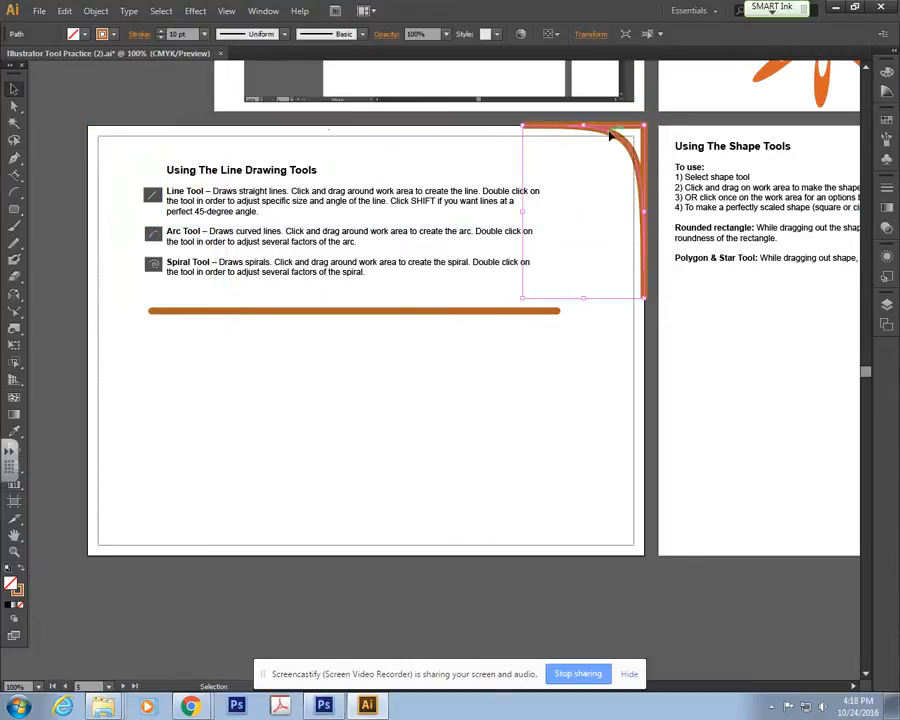
pyautogui.click(623, 137)
pyautogui.click(113, 34)
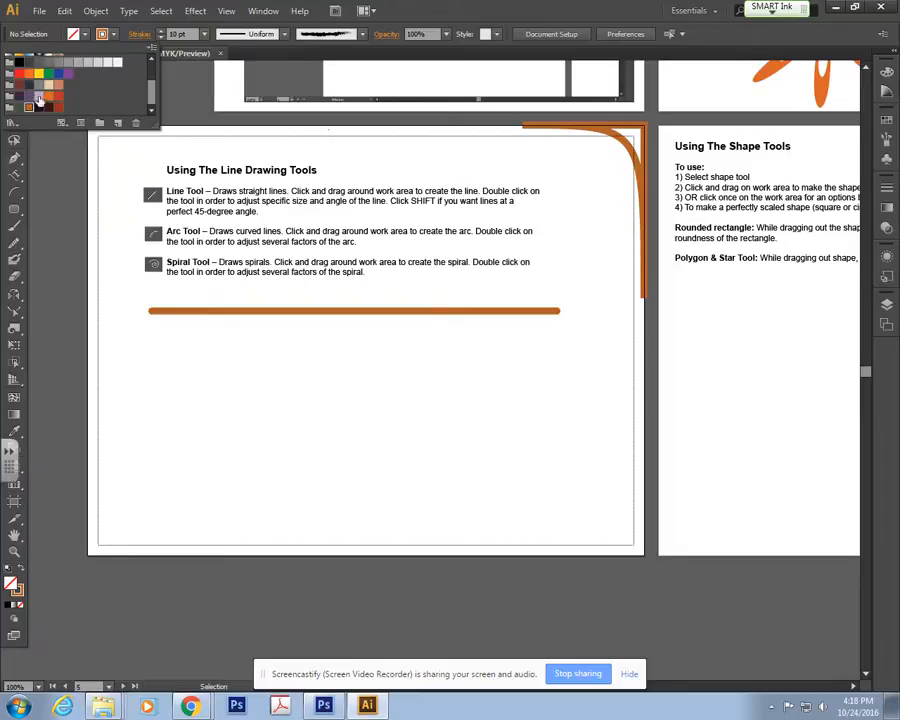
pyautogui.click(116, 36)
pyautogui.click(116, 36)
pyautogui.moveTo(154, 85); pyautogui.dragTo(154, 68)
pyautogui.click(11, 57)
pyautogui.click(110, 34)
pyautogui.click(110, 34)
pyautogui.moveTo(150, 81); pyautogui.dragTo(154, 113)
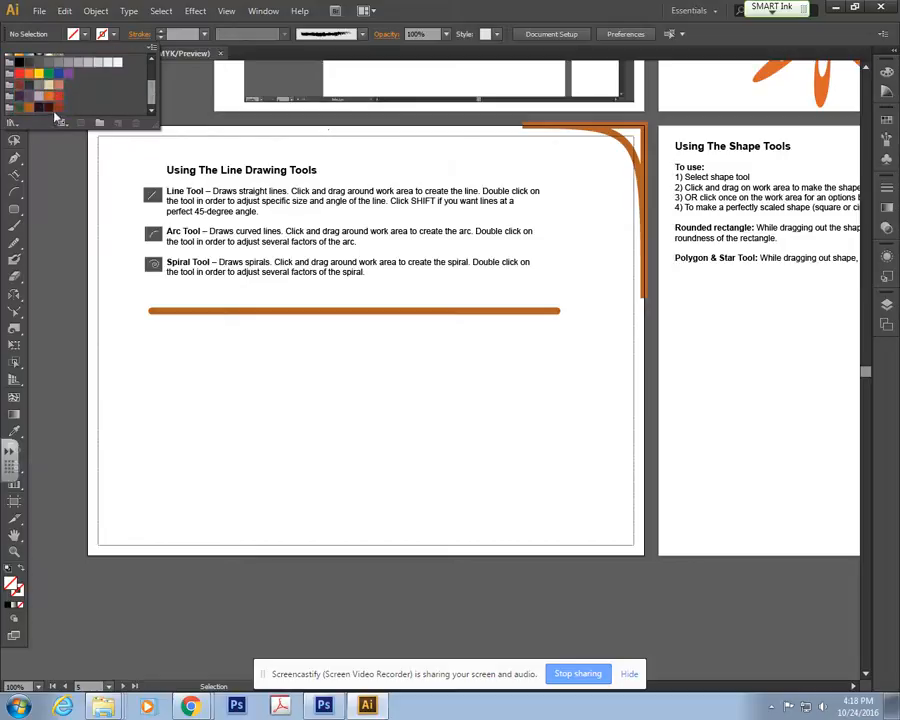
pyautogui.click(19, 108)
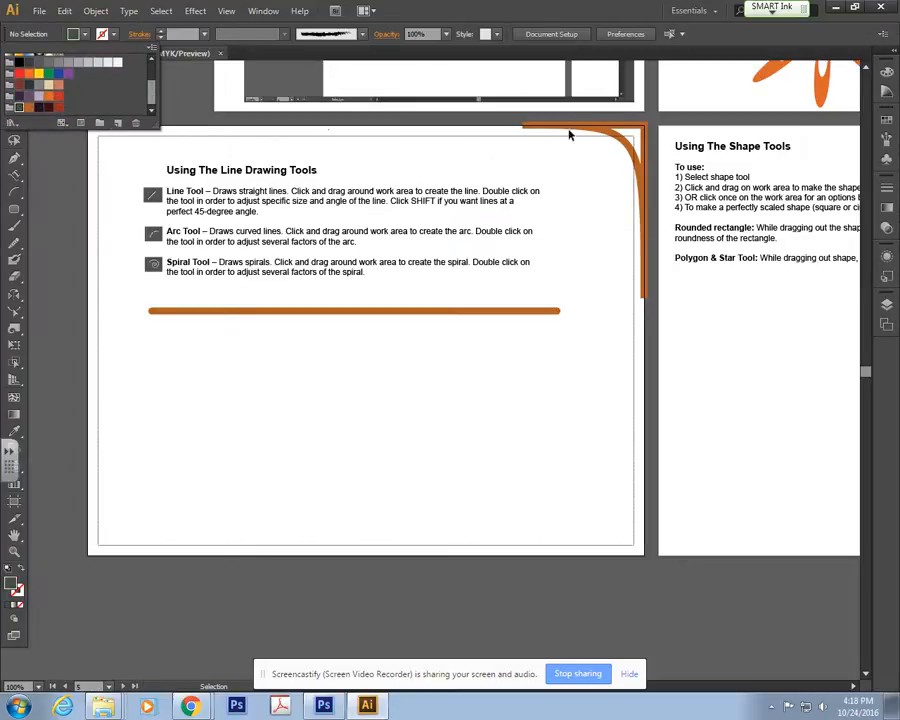
# Remove the closed arc's stroke and fill it with the dark green swatch
pyautogui.click(604, 128)
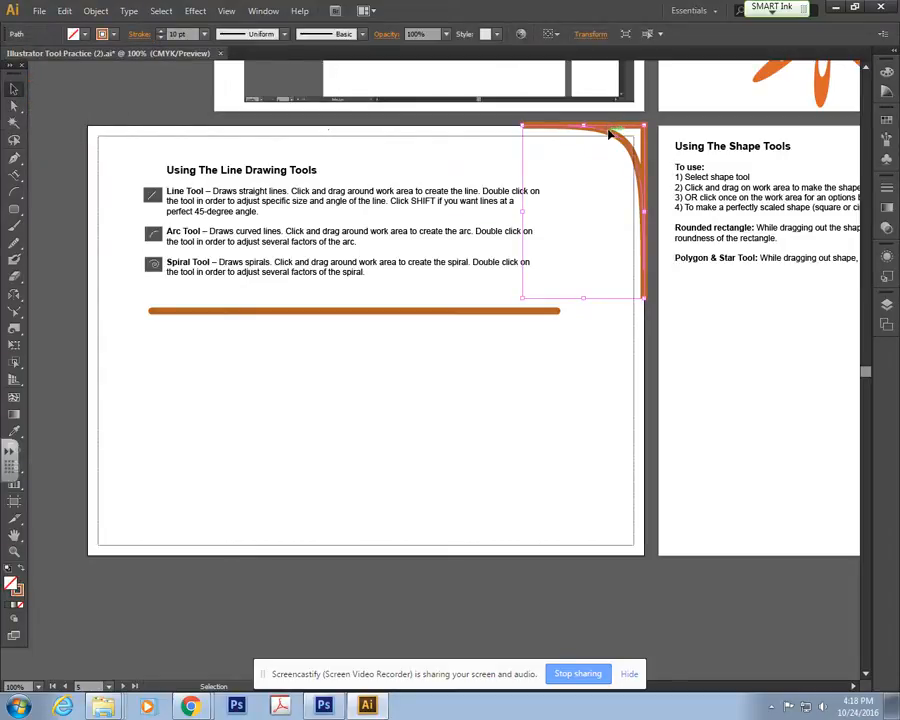
pyautogui.click(115, 35)
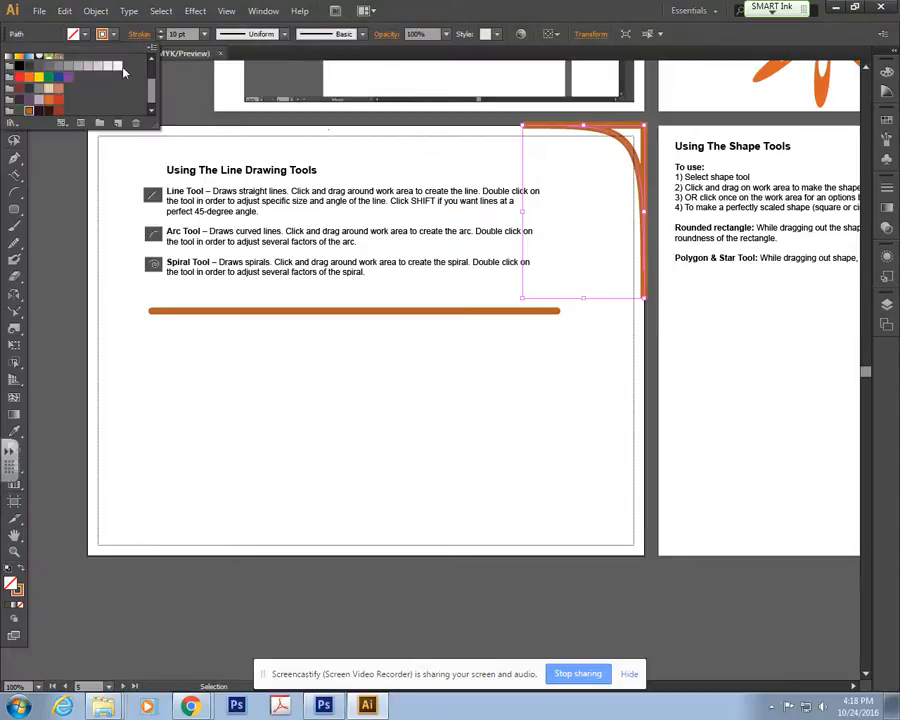
pyautogui.click(11, 59)
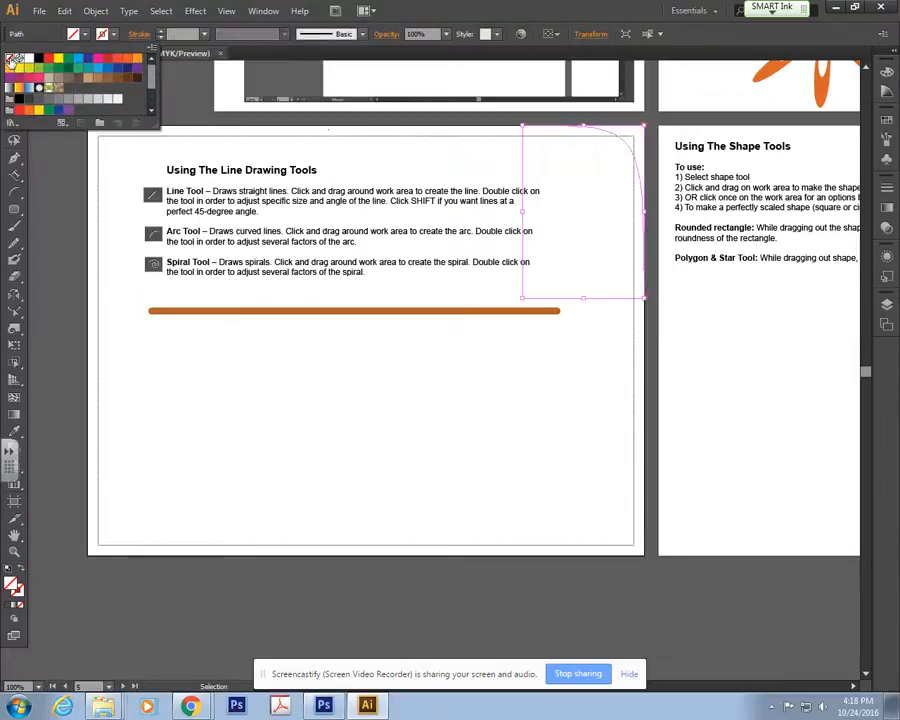
pyautogui.scroll(-2, 155, 87)
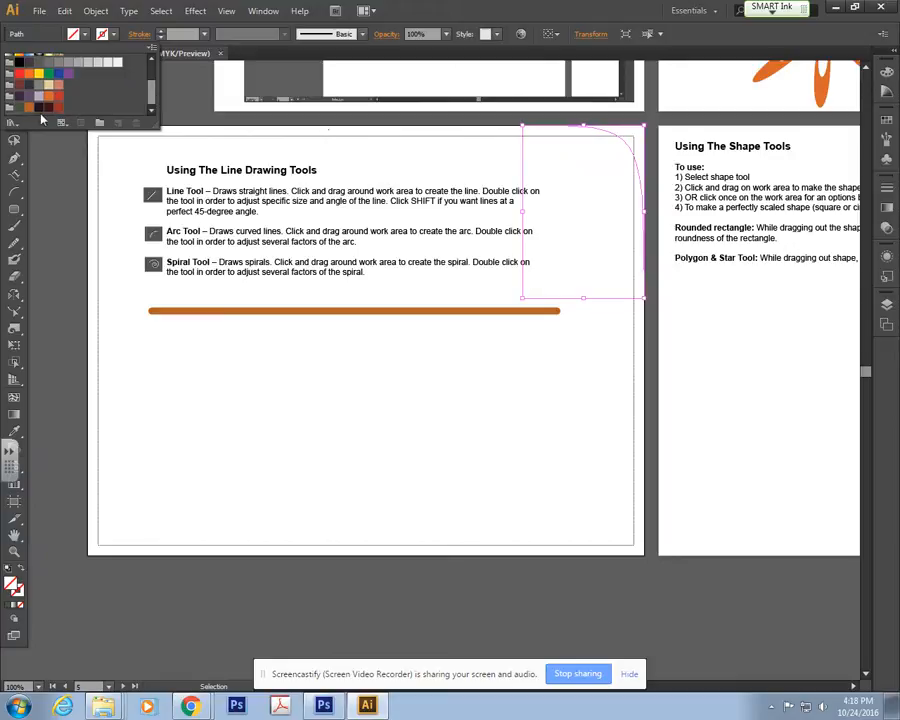
pyautogui.click(19, 108)
pyautogui.click(415, 372)
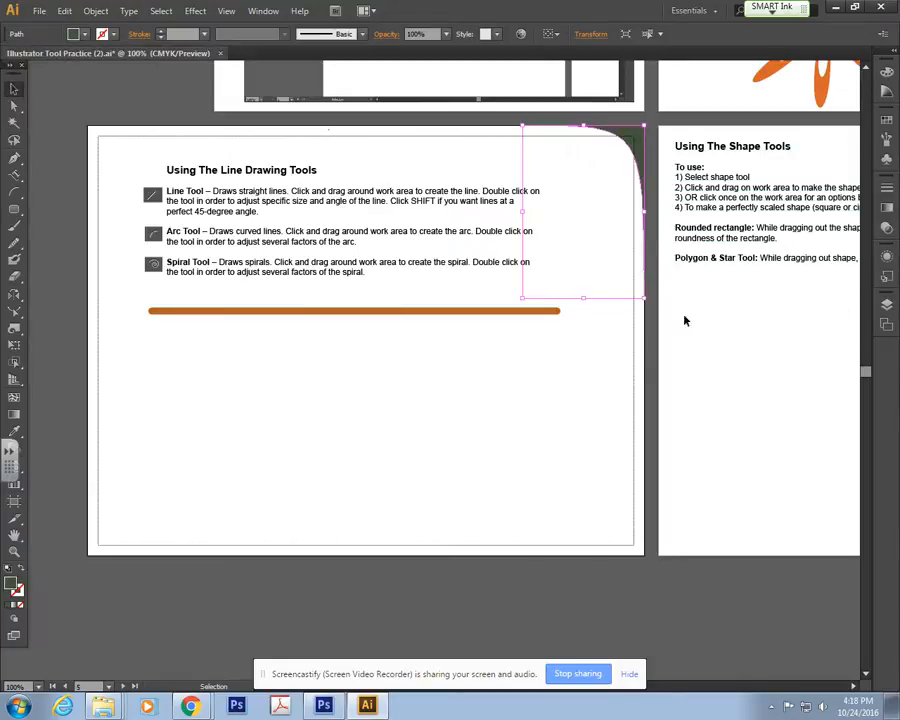
pyautogui.click(627, 363)
# Move the green arc shape inward to fit the upper-right corner of the page's margin frame
pyautogui.click(634, 150)
pyautogui.moveTo(634, 143); pyautogui.dragTo(624, 151)
pyautogui.click(560, 403)
pyautogui.click(628, 156)
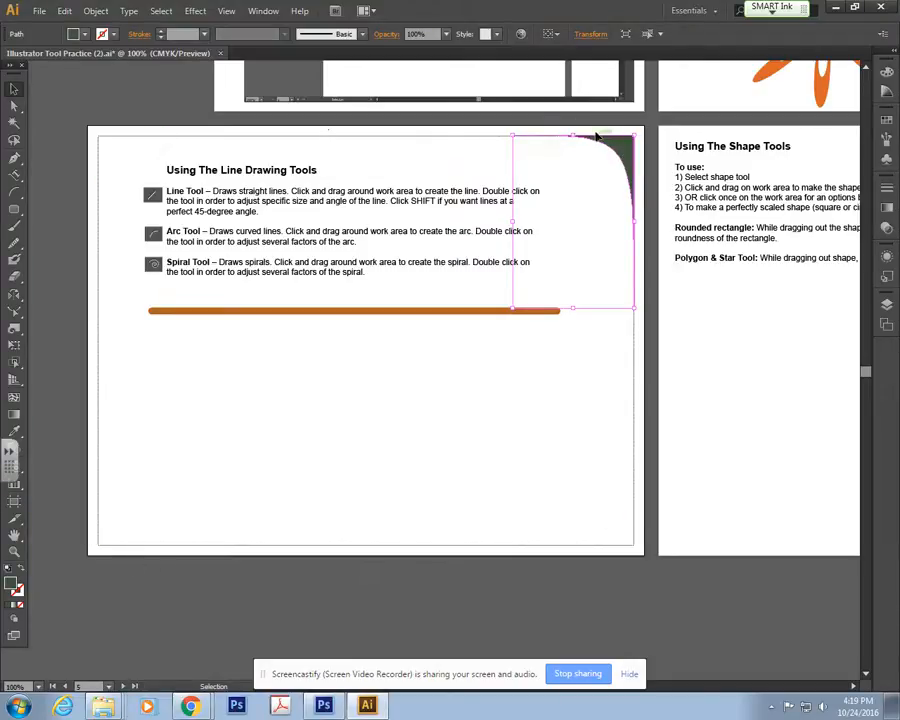
# Copy and rotate the green arc shape so that each of the other three corners of the margin frame holds one
pyautogui.moveTo(619, 147); pyautogui.dragTo(511, 374)
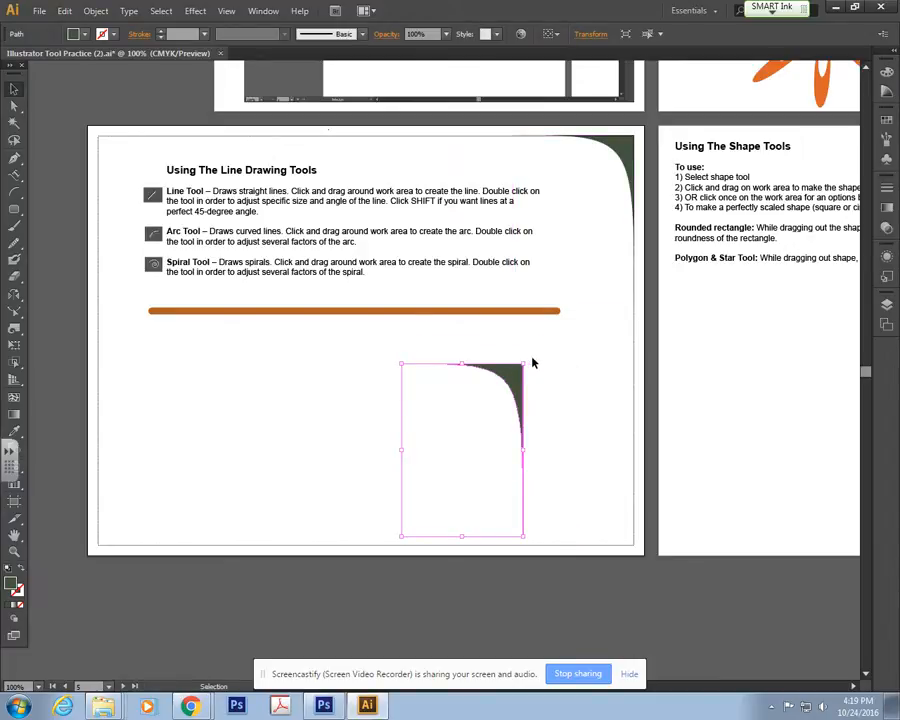
pyautogui.moveTo(527, 357); pyautogui.dragTo(233, 529)
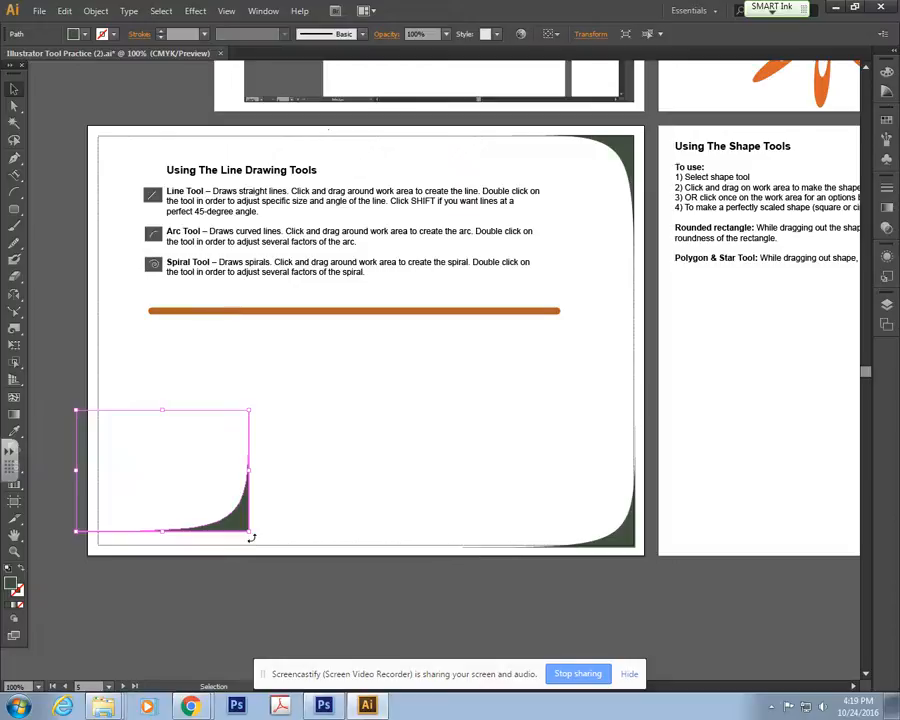
pyautogui.moveTo(251, 537); pyautogui.dragTo(46, 390)
pyautogui.moveTo(110, 420); pyautogui.dragTo(120, 150)
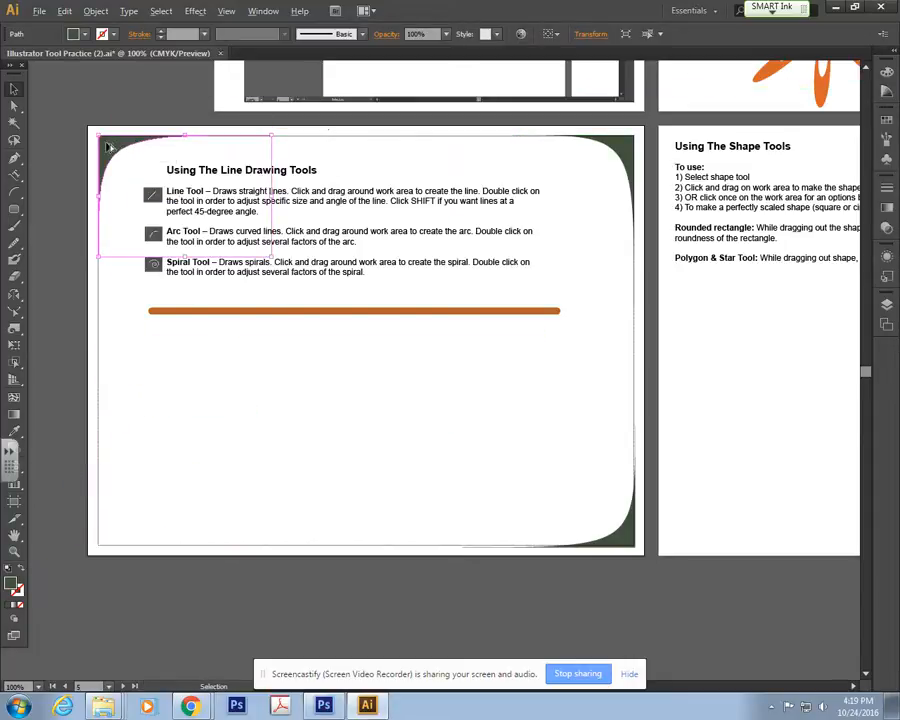
pyautogui.moveTo(116, 150); pyautogui.dragTo(114, 526)
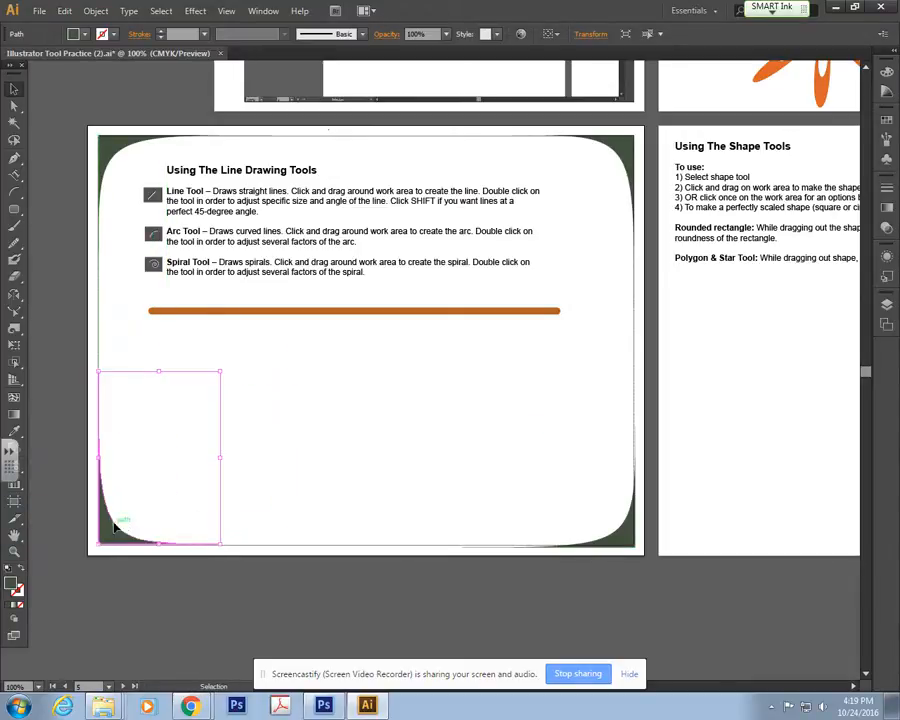
# Nudge the green shape in the margin frame's lower-left corner slightly down and deselect it
pyautogui.click(355, 454)
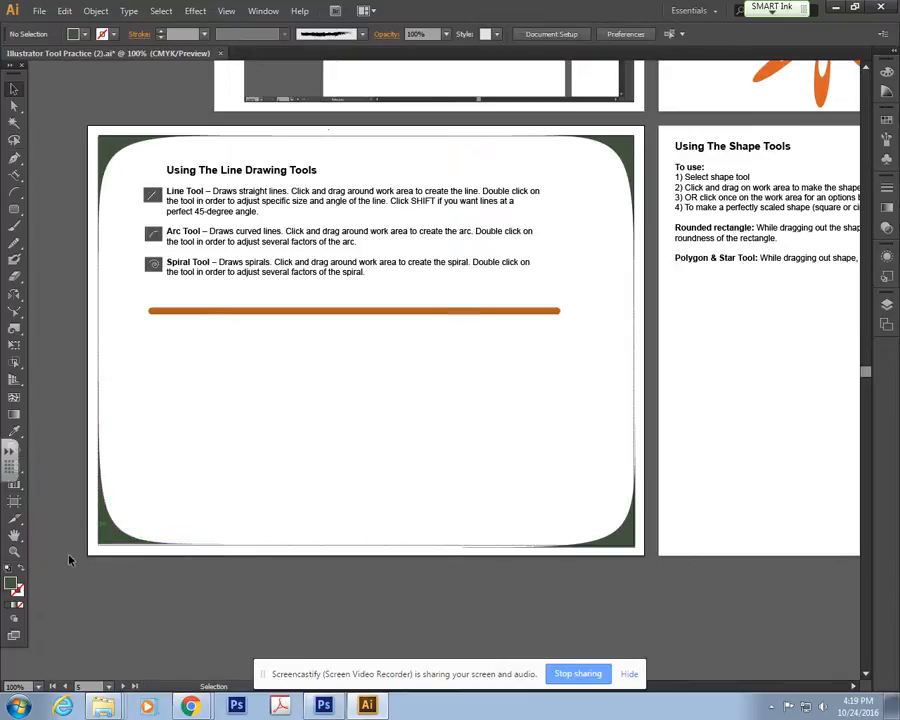
pyautogui.click(108, 521)
pyautogui.press('Down')
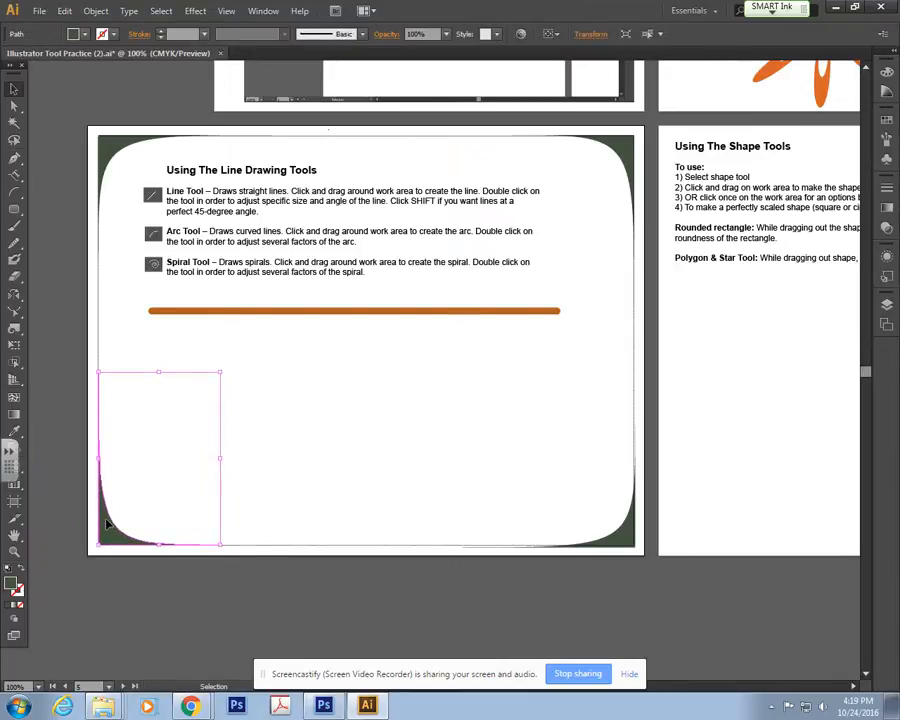
pyautogui.click(274, 438)
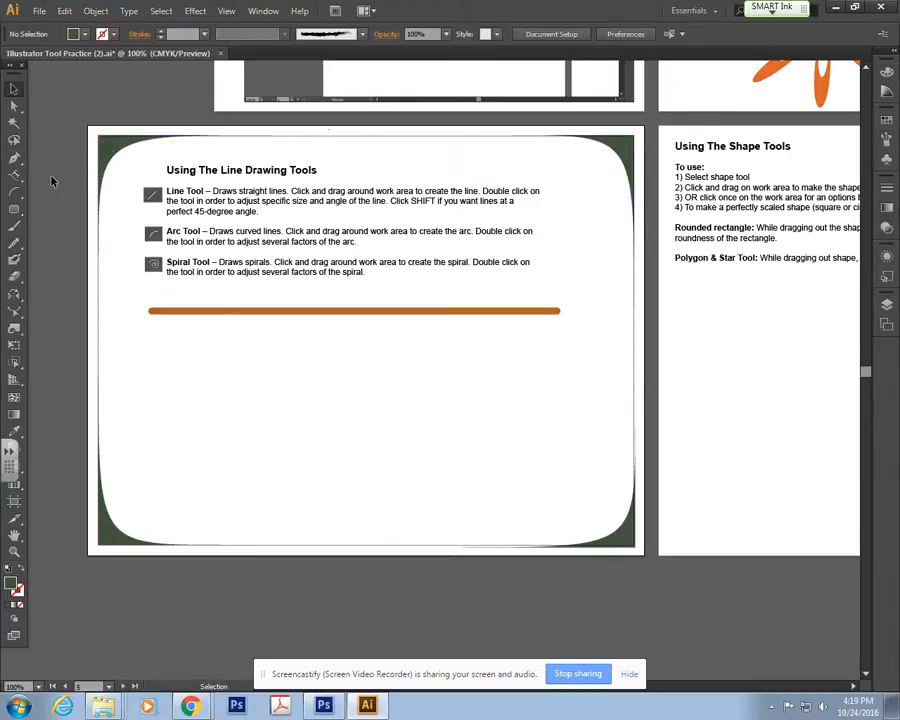
# Draw a trial spiral below the orange line with the Spiral tool and delete it
pyautogui.click(16, 196)
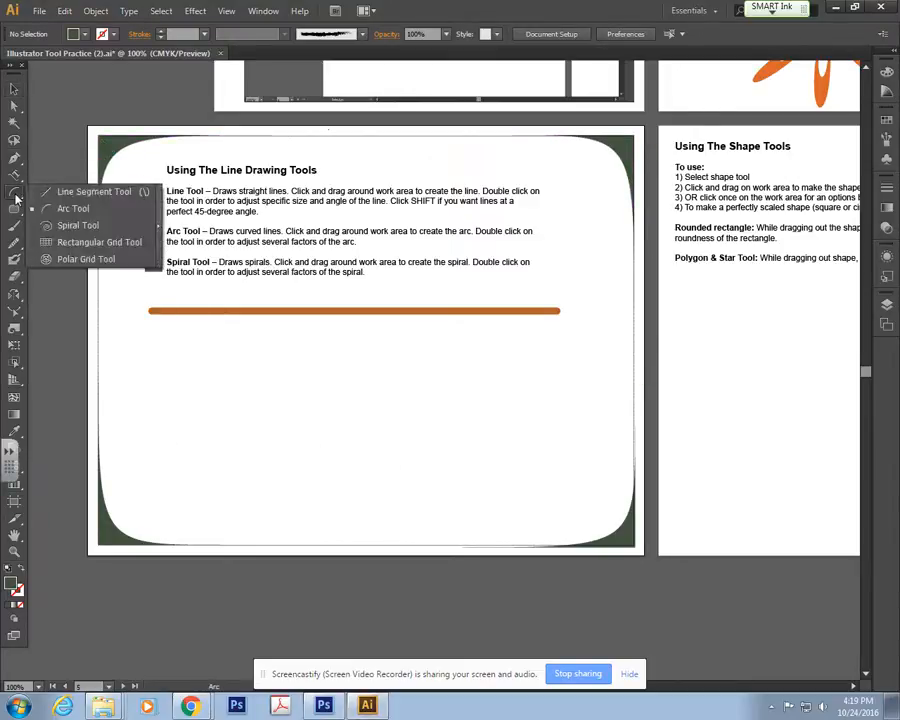
pyautogui.click(72, 226)
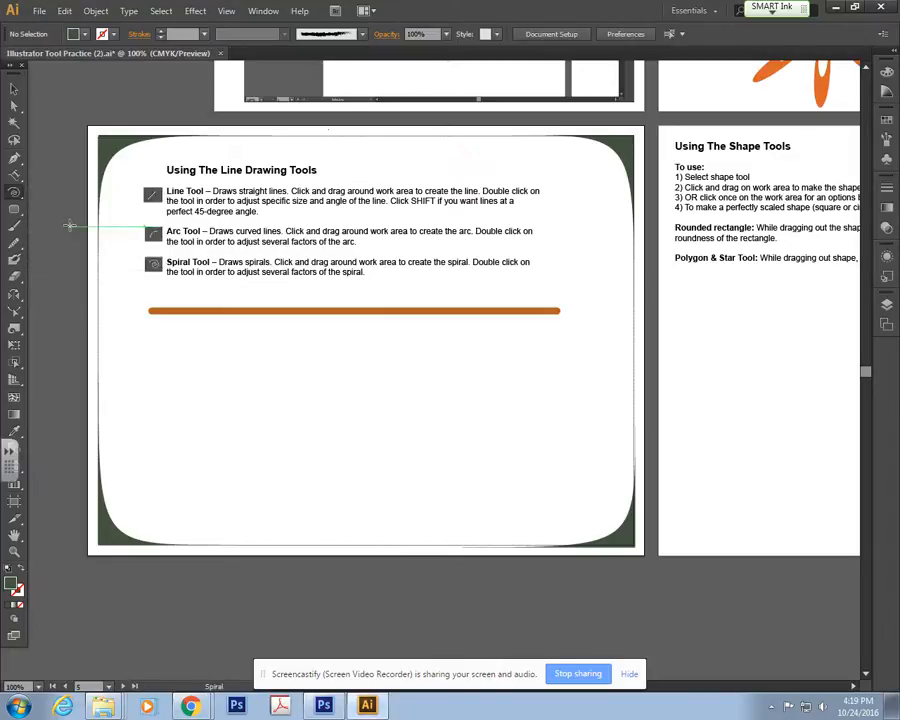
pyautogui.moveTo(283, 385); pyautogui.dragTo(375, 446)
pyautogui.click(15, 89)
pyautogui.press('Delete')
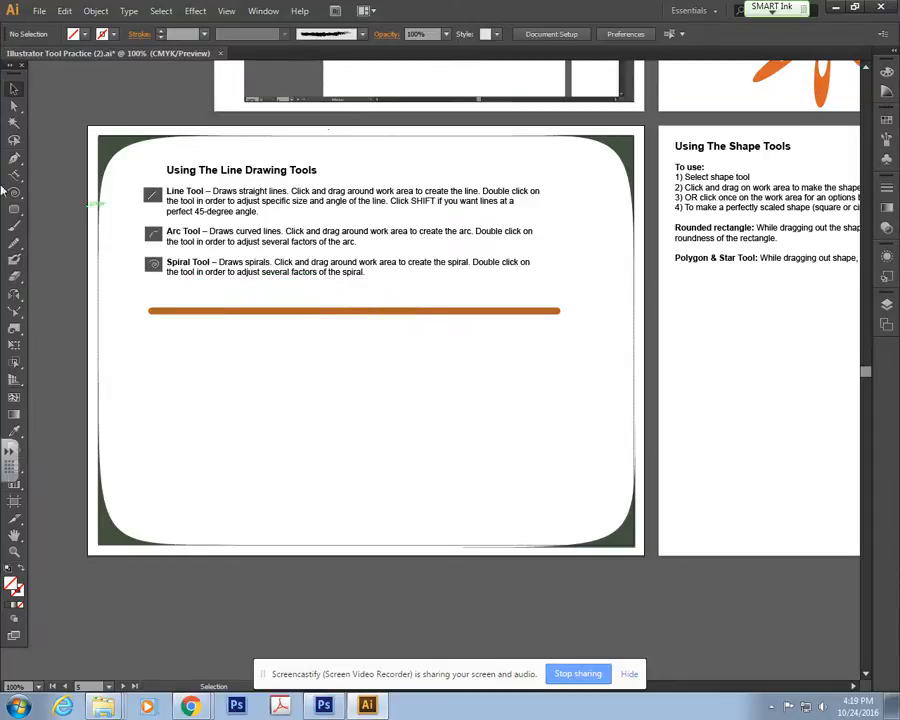
# Create a spiral below the orange line with 70% decay, 15 segments and the first style option
pyautogui.click(14, 194)
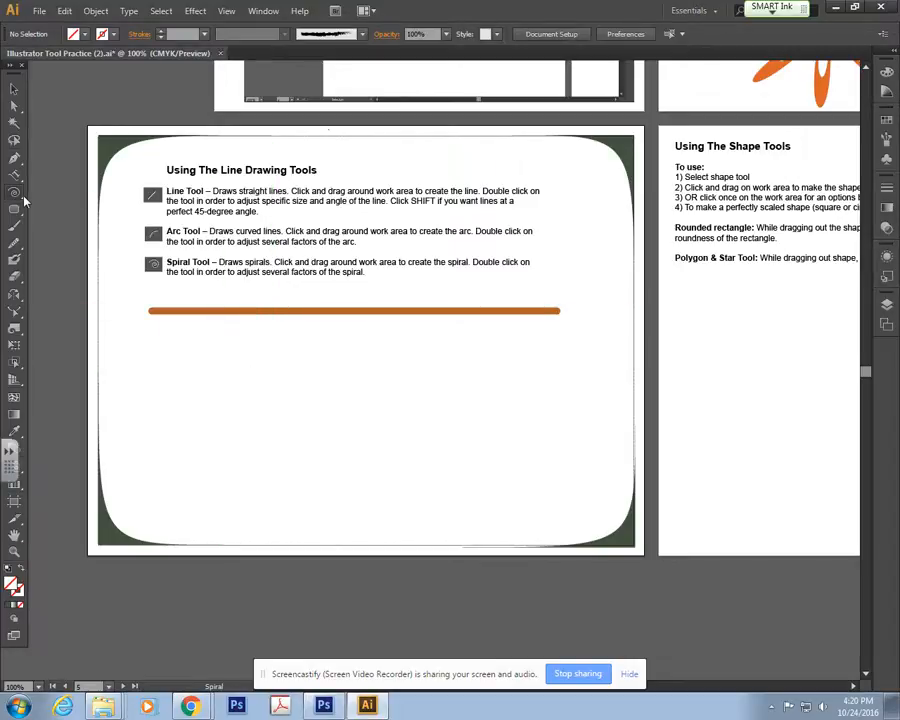
pyautogui.click(291, 413)
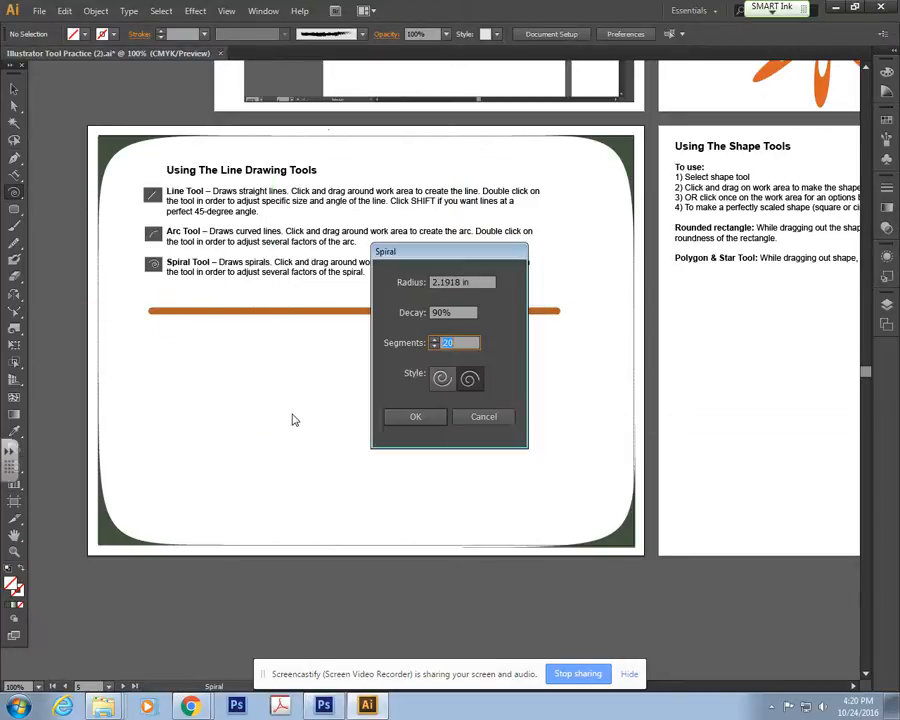
pyautogui.click(440, 377)
pyautogui.click(435, 346)
pyautogui.click(435, 346)
pyautogui.click(435, 346)
pyautogui.click(435, 346)
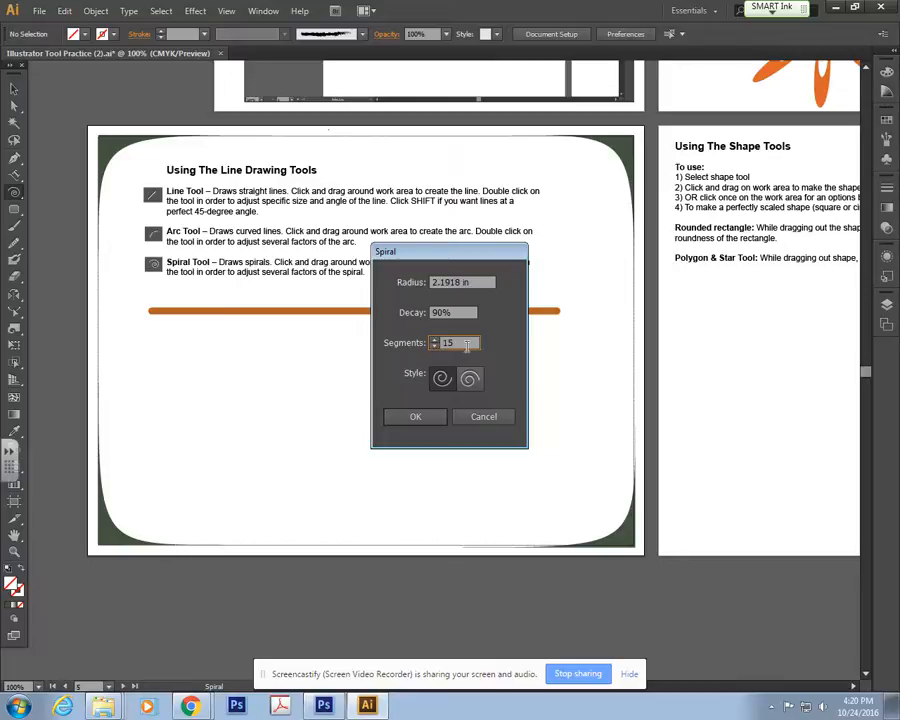
pyautogui.moveTo(453, 315); pyautogui.dragTo(386, 310)
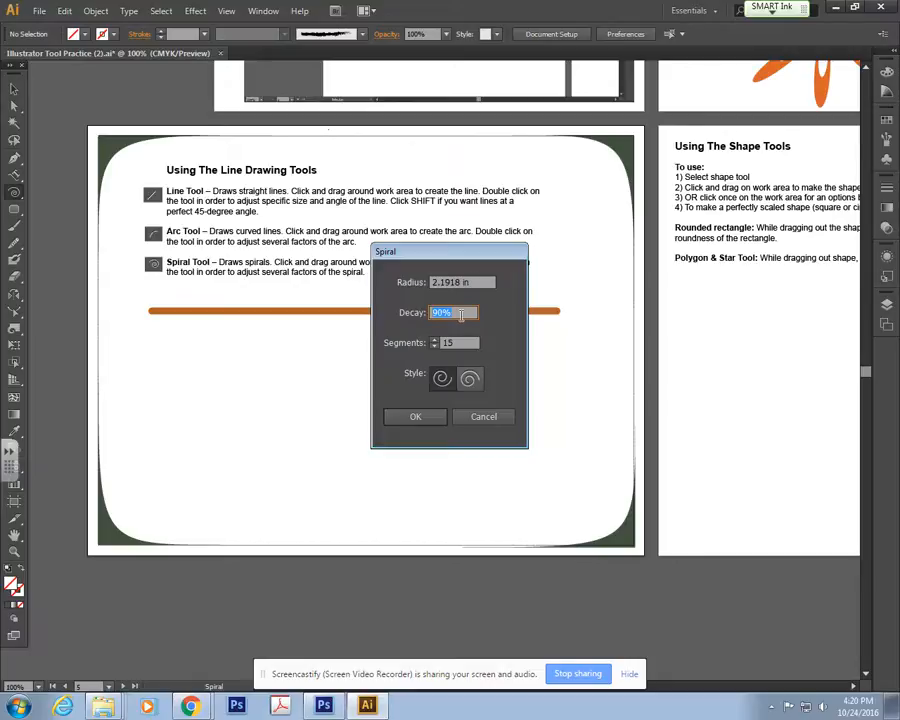
pyautogui.write('70')
pyautogui.click(436, 418)
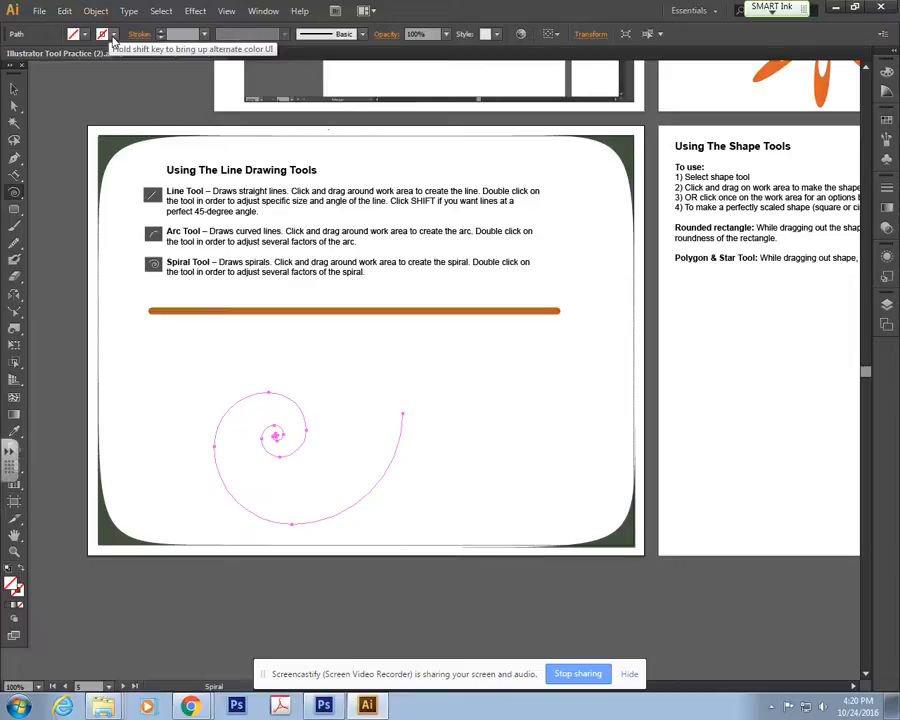
# Give the spiral a dark maroon stroke (R=64 G=1 B=1) with a weight of 10 pt
pyautogui.click(113, 38)
pyautogui.moveTo(151, 68); pyautogui.dragTo(152, 94)
pyautogui.click(52, 108)
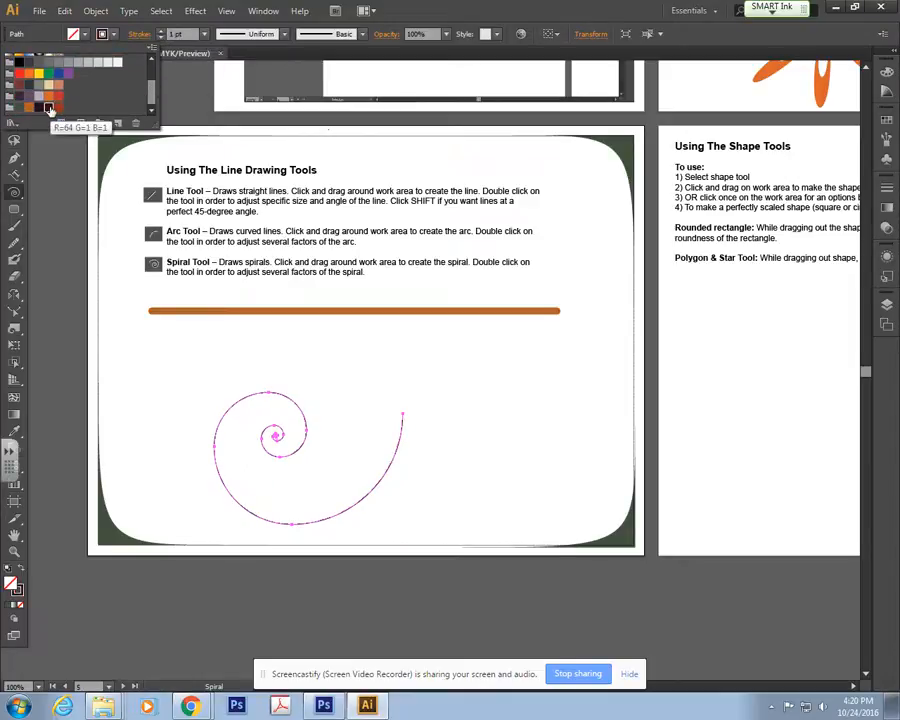
pyautogui.click(158, 34)
pyautogui.click(158, 34)
pyautogui.click(158, 34)
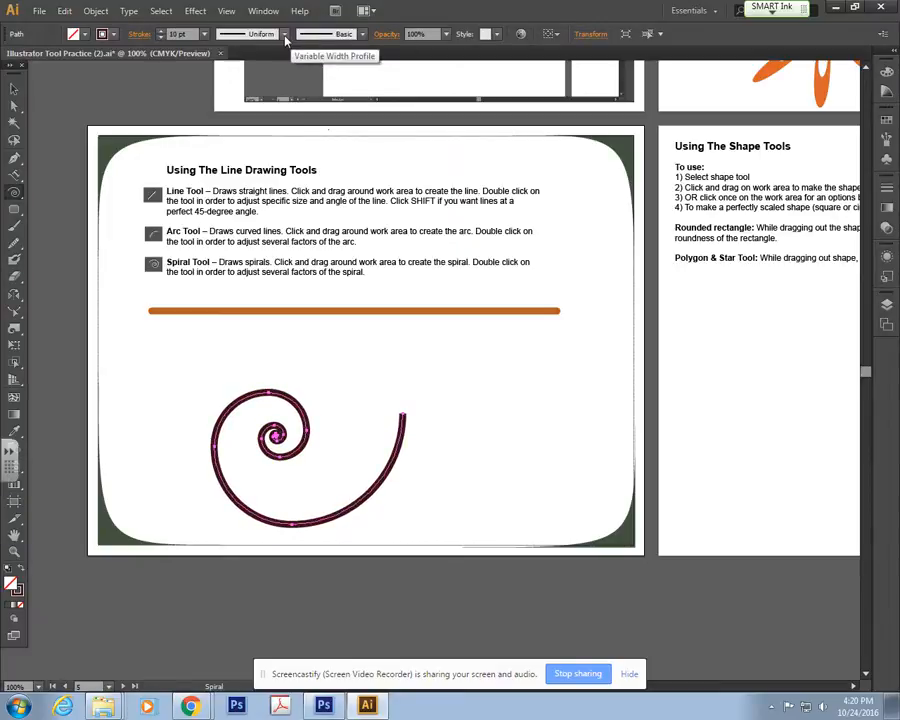
# Apply the Charcoal - Feather brush to the spiral
pyautogui.click(363, 34)
pyautogui.scroll(-3, 300, 90)
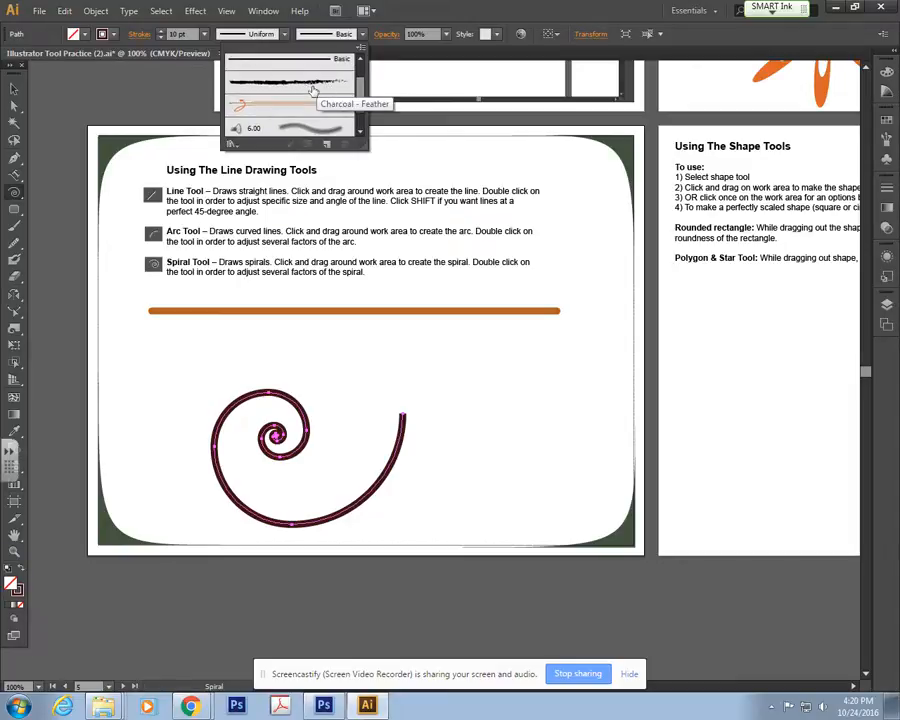
pyautogui.click(312, 90)
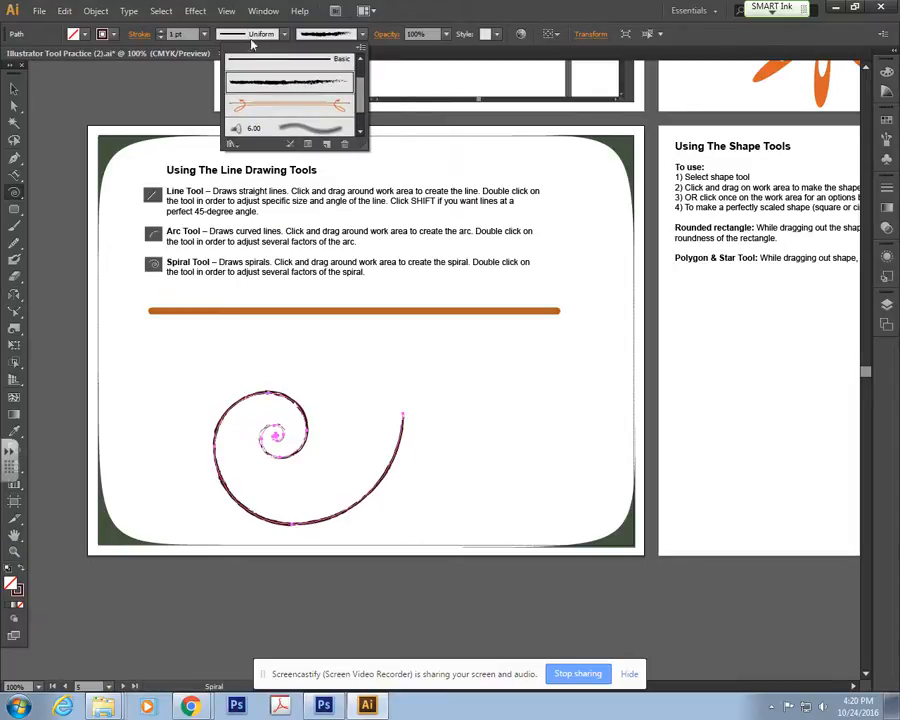
# Give the spiral the double-bulge variable width profile and set its stroke weight to 6 pt
pyautogui.click(284, 34)
pyautogui.click(284, 34)
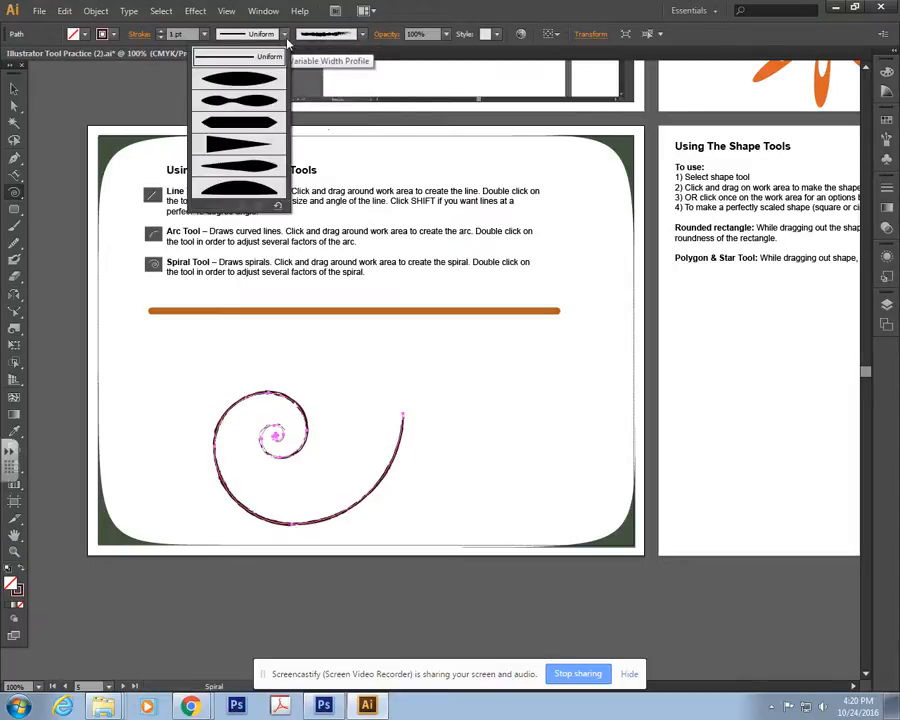
pyautogui.click(249, 121)
pyautogui.click(161, 30)
pyautogui.click(161, 30)
pyautogui.click(161, 30)
pyautogui.click(161, 30)
pyautogui.click(161, 30)
pyautogui.click(161, 30)
pyautogui.click(161, 38)
# Move the brushed spiral toward the middle of the page below the orange line and deselect it
pyautogui.click(14, 88)
pyautogui.click(531, 352)
pyautogui.moveTo(306, 420); pyautogui.dragTo(385, 400)
pyautogui.click(565, 420)
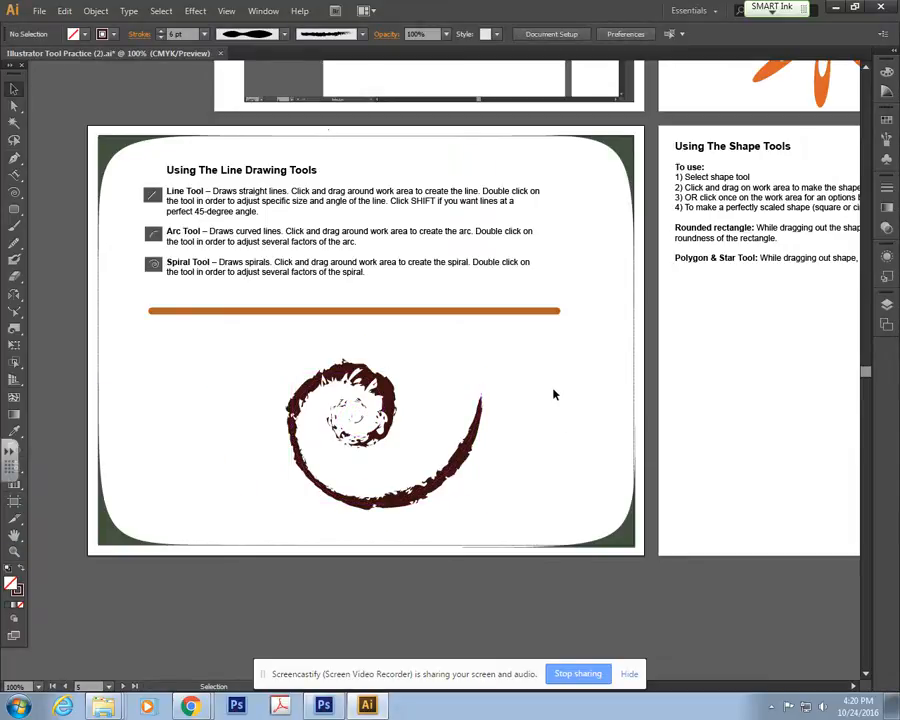
# Shift the brushed spiral slightly up and to the right beneath the orange line
pyautogui.click(120, 157)
pyautogui.click(631, 252)
pyautogui.click(468, 311)
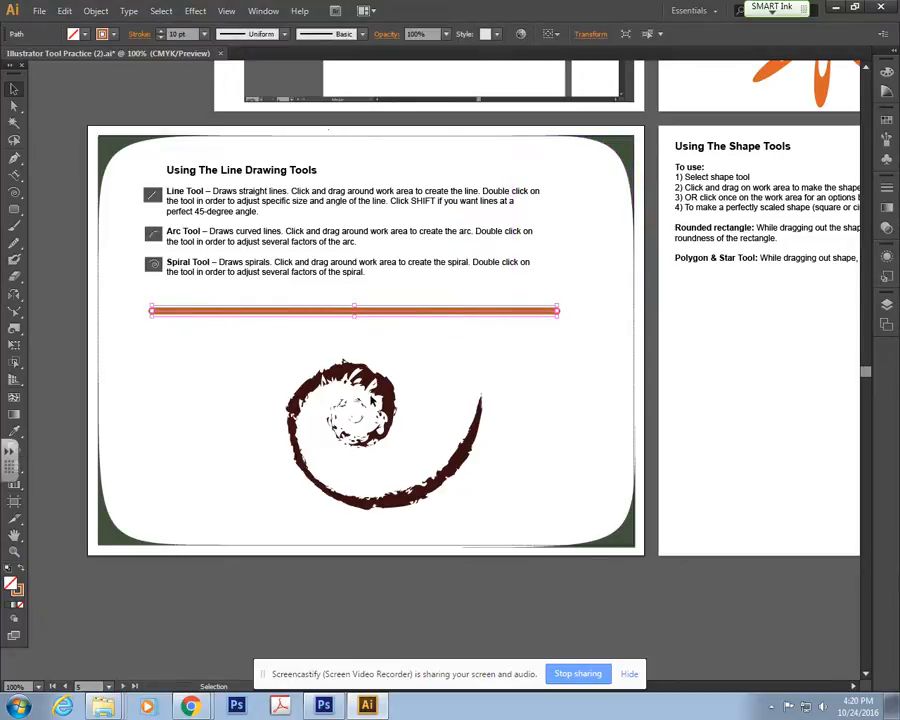
pyautogui.moveTo(372, 400); pyautogui.dragTo(419, 373)
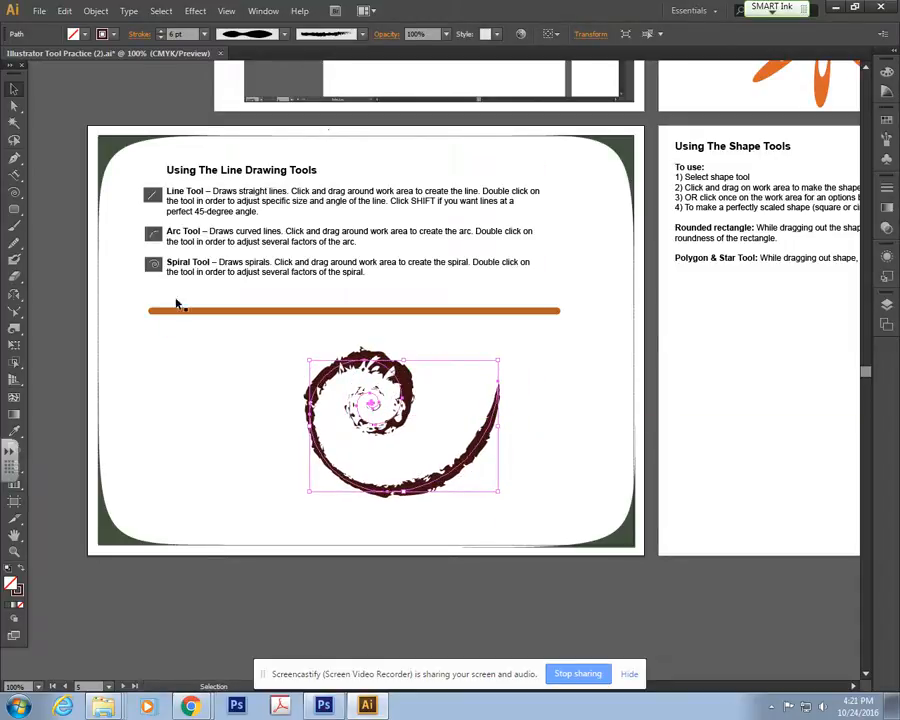